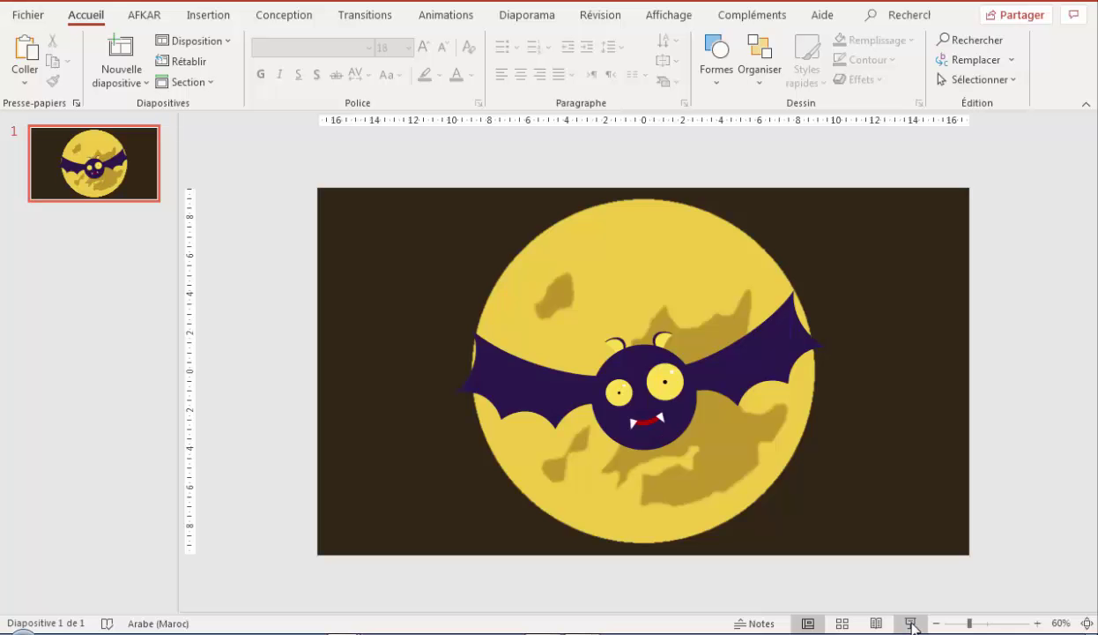
# - Play the finished bat-over-moon slide as a full-screen slideshow, then exit it
pyautogui.click(911, 624)
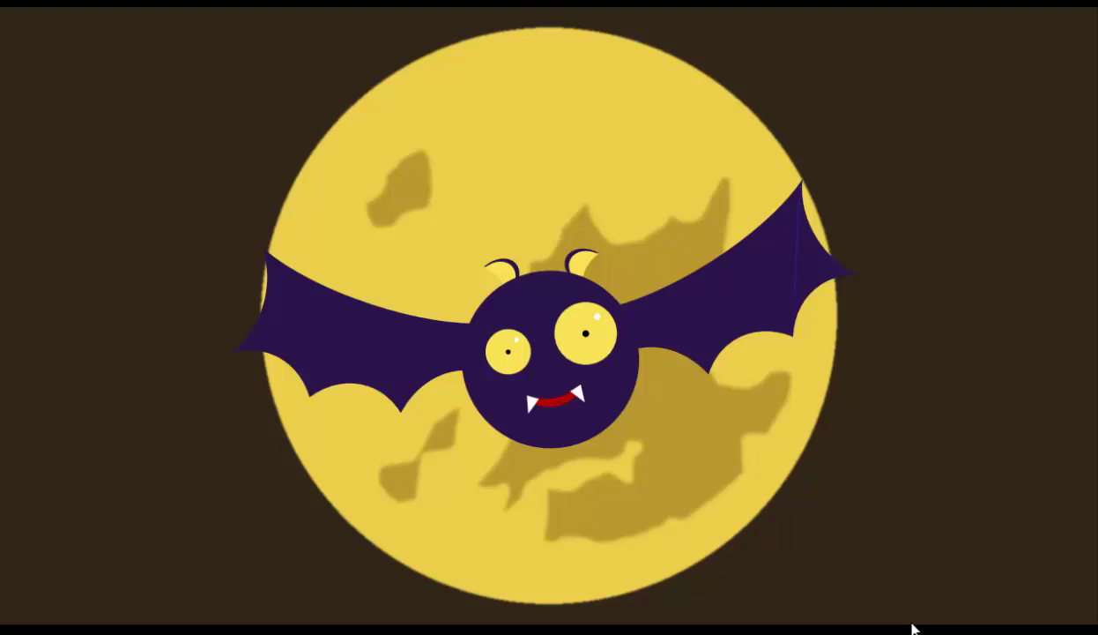
pyautogui.press('Escape')
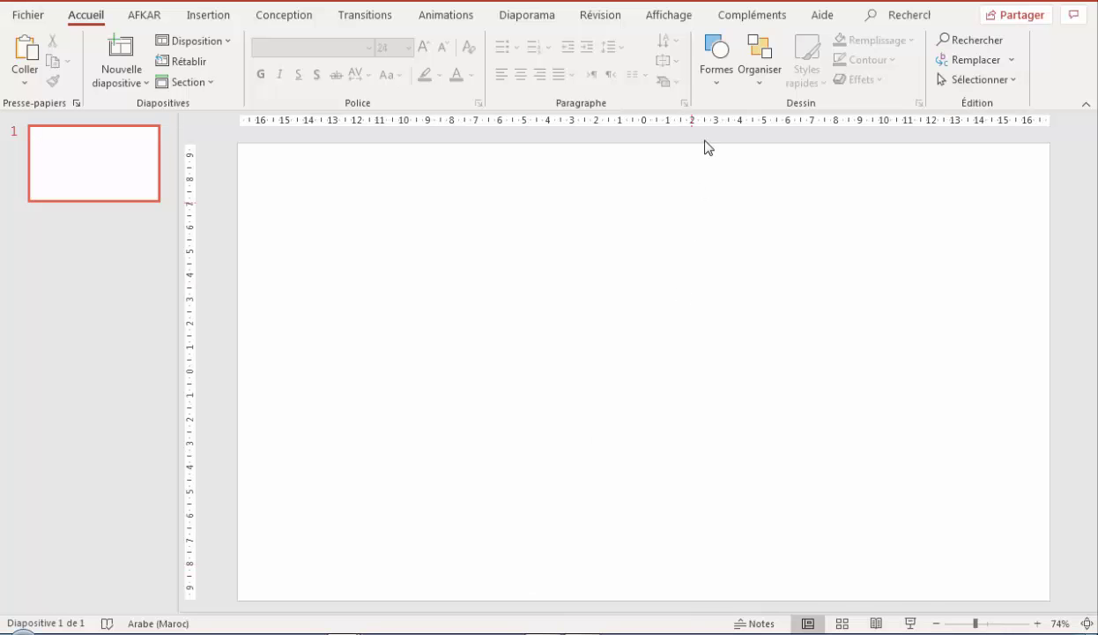
# - Draw three ovals: a large circle near the slide centre, a small upper-right circle, and a tiny dot on it
pyautogui.click(717, 61)
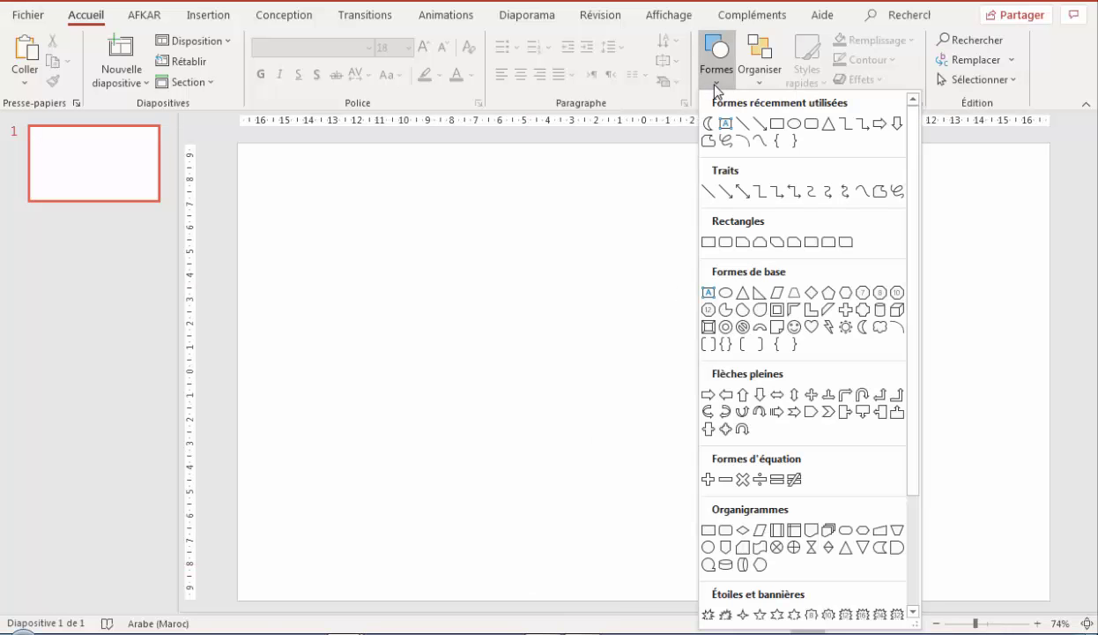
pyautogui.click(795, 124)
pyautogui.moveTo(656, 325); pyautogui.dragTo(527, 401)
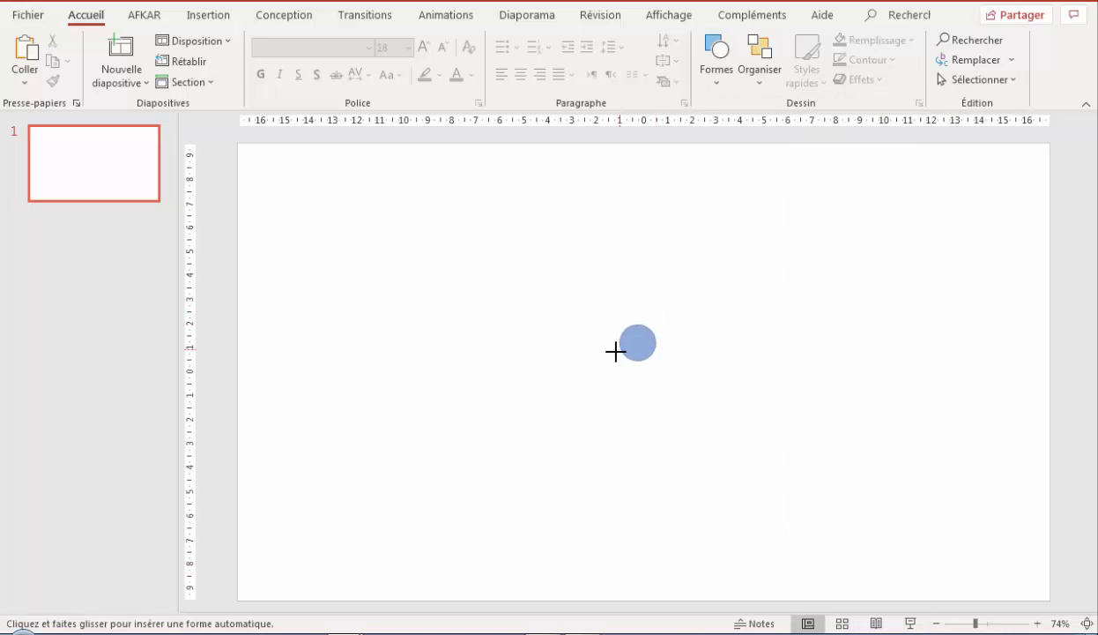
pyautogui.click(722, 83)
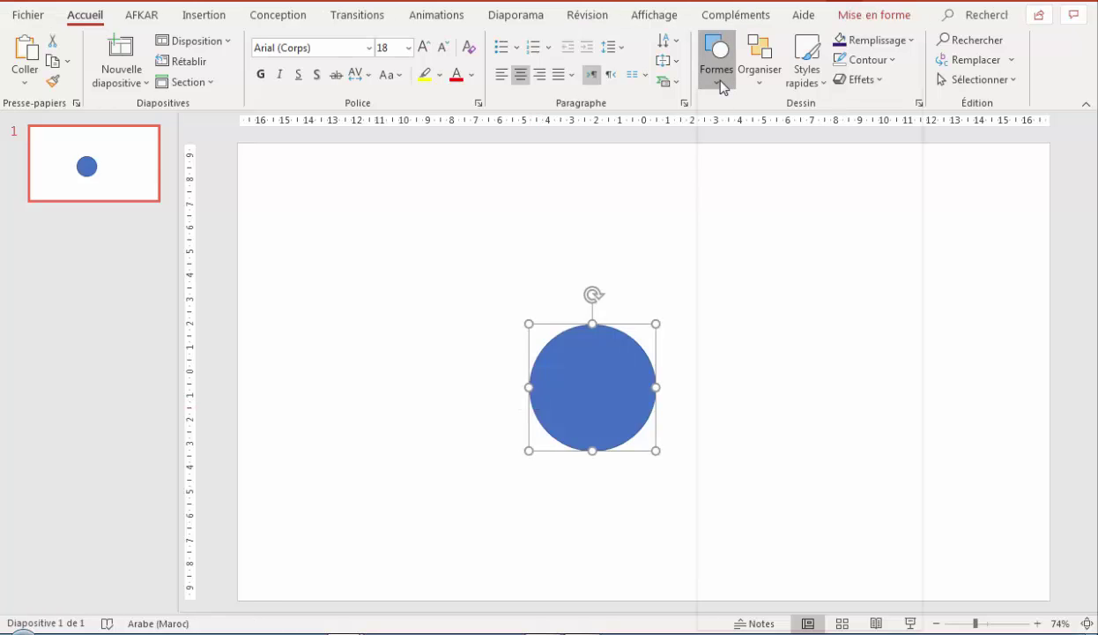
pyautogui.click(796, 123)
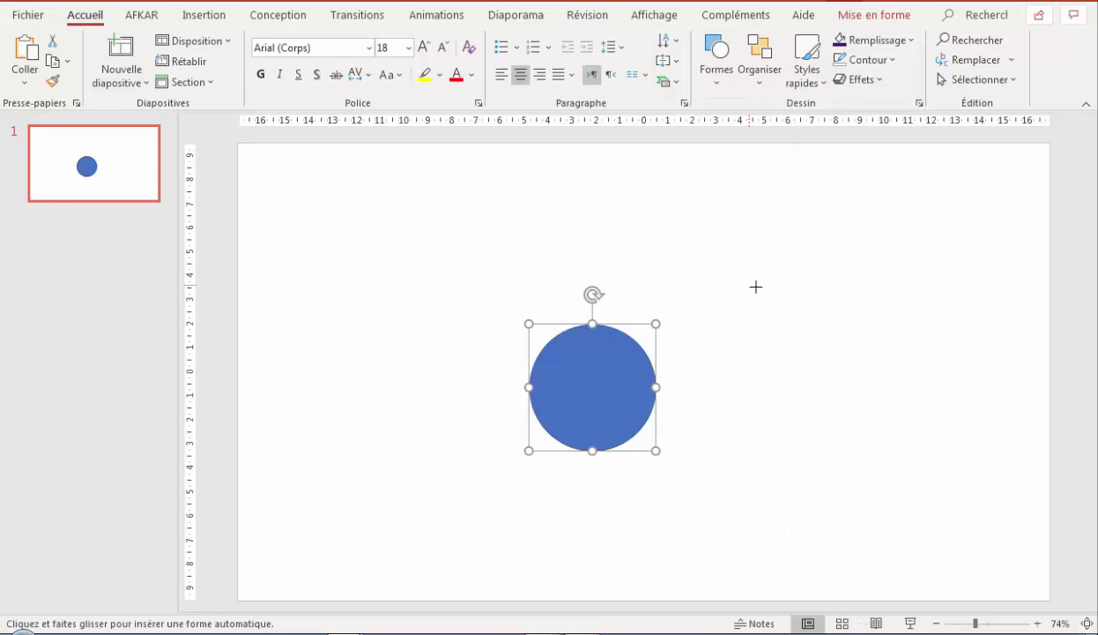
pyautogui.moveTo(801, 283); pyautogui.dragTo(760, 324)
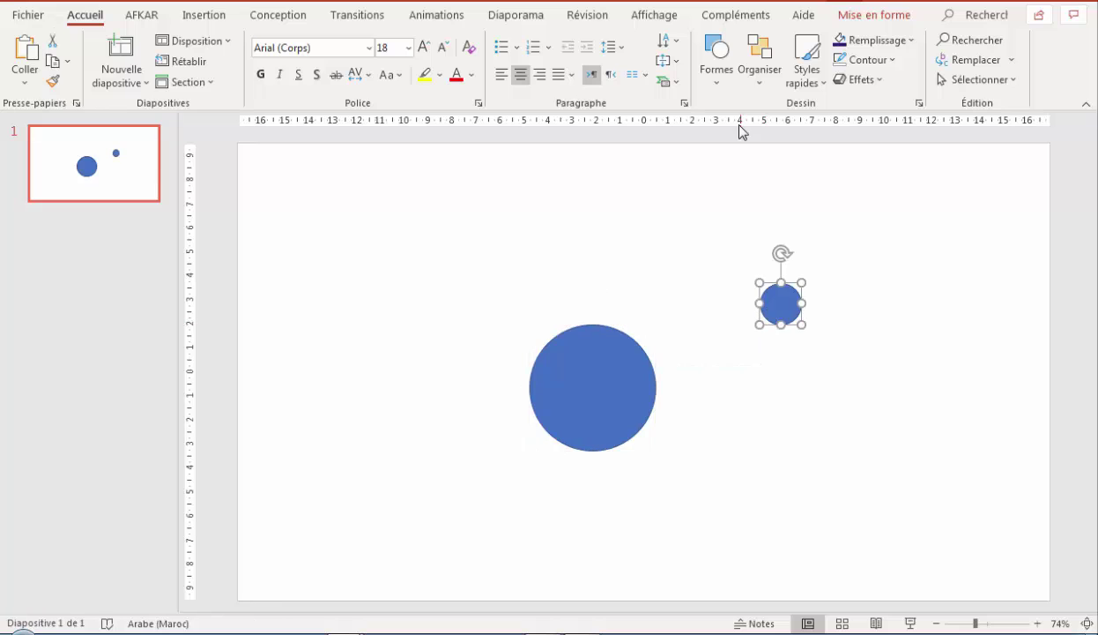
pyautogui.click(718, 87)
pyautogui.click(794, 123)
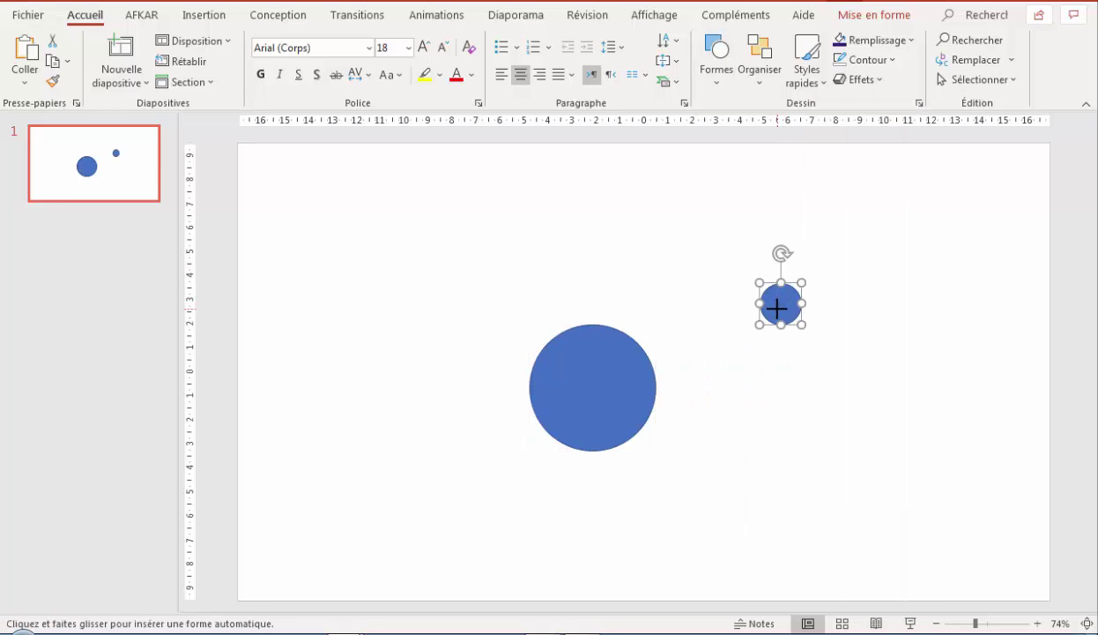
pyautogui.moveTo(776, 307); pyautogui.dragTo(781, 331)
# - Fill the tiny dot black and the small circle yellow
pyautogui.click(852, 41)
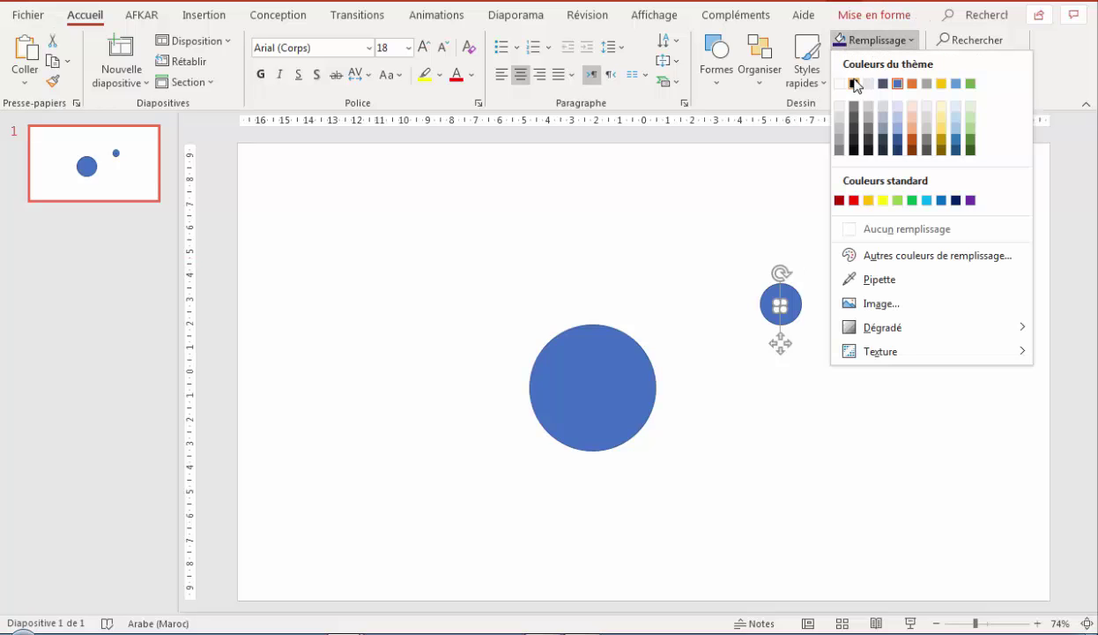
pyautogui.click(854, 86)
pyautogui.click(794, 307)
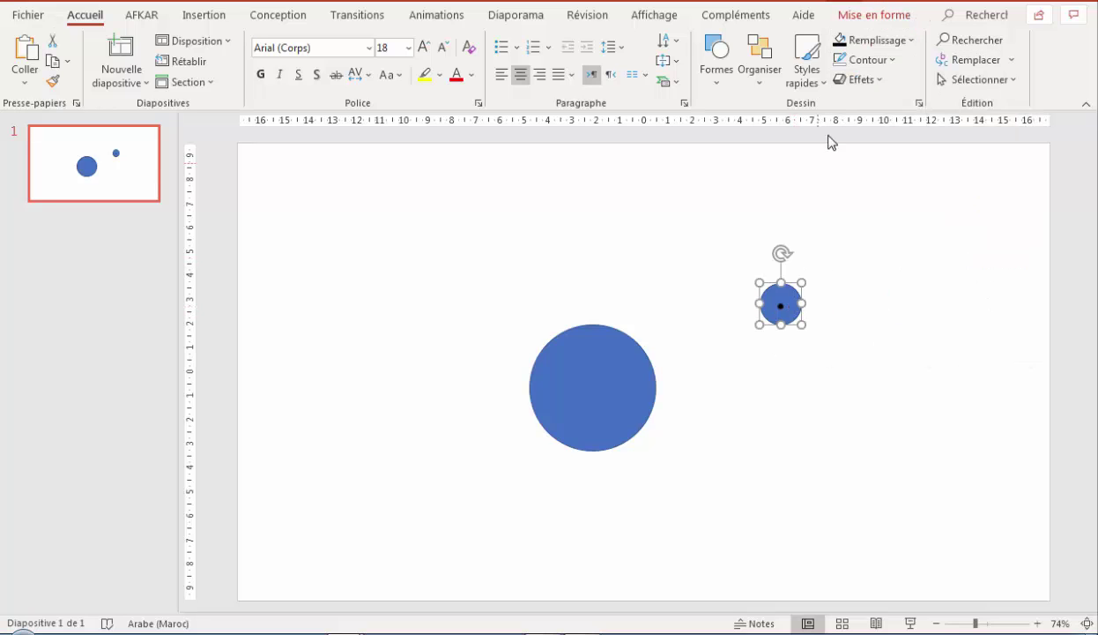
pyautogui.click(870, 44)
pyautogui.click(840, 251)
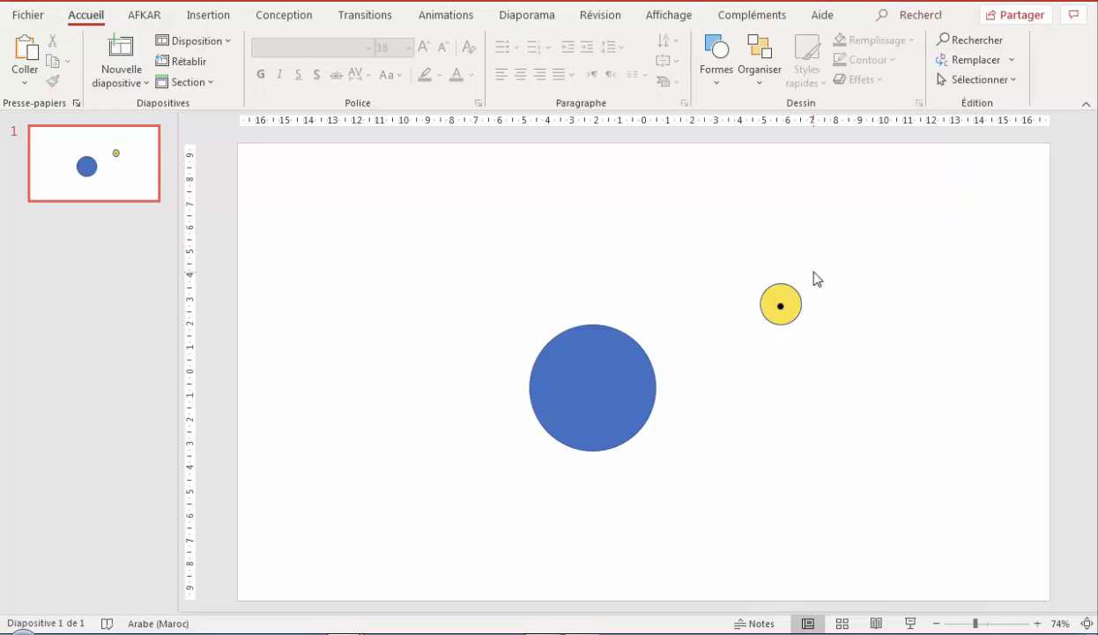
# - Remove the outlines from the small yellow circle and its black dot
pyautogui.moveTo(815, 263); pyautogui.dragTo(743, 346)
pyautogui.click(873, 60)
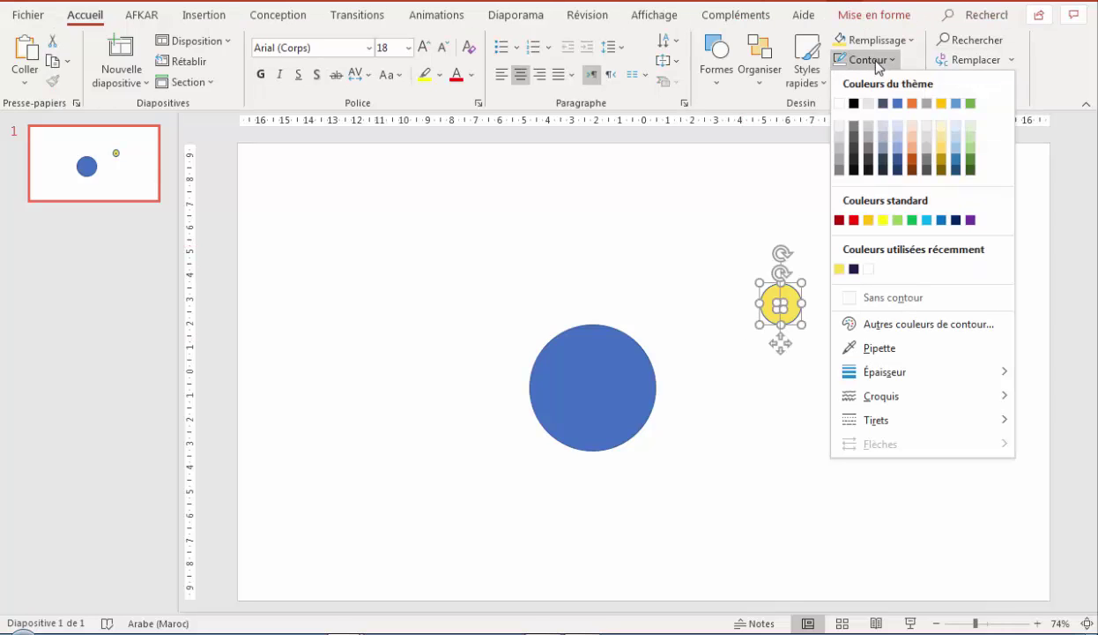
pyautogui.click(853, 298)
# - Centre the black pupil horizontally and vertically within the yellow circle
pyautogui.click(876, 15)
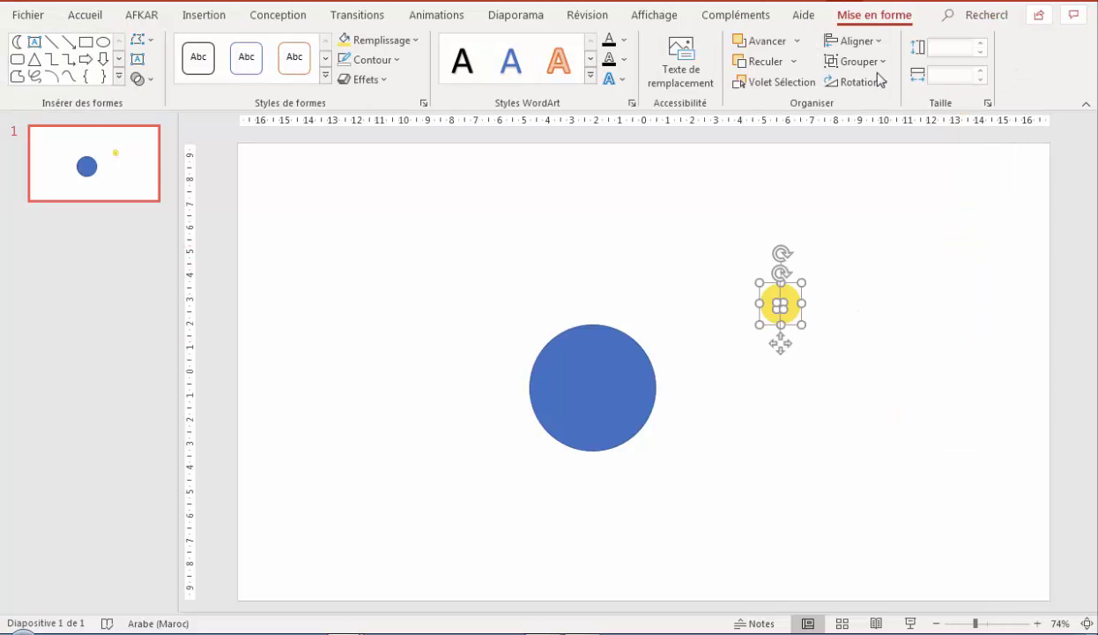
pyautogui.click(854, 41)
pyautogui.click(879, 86)
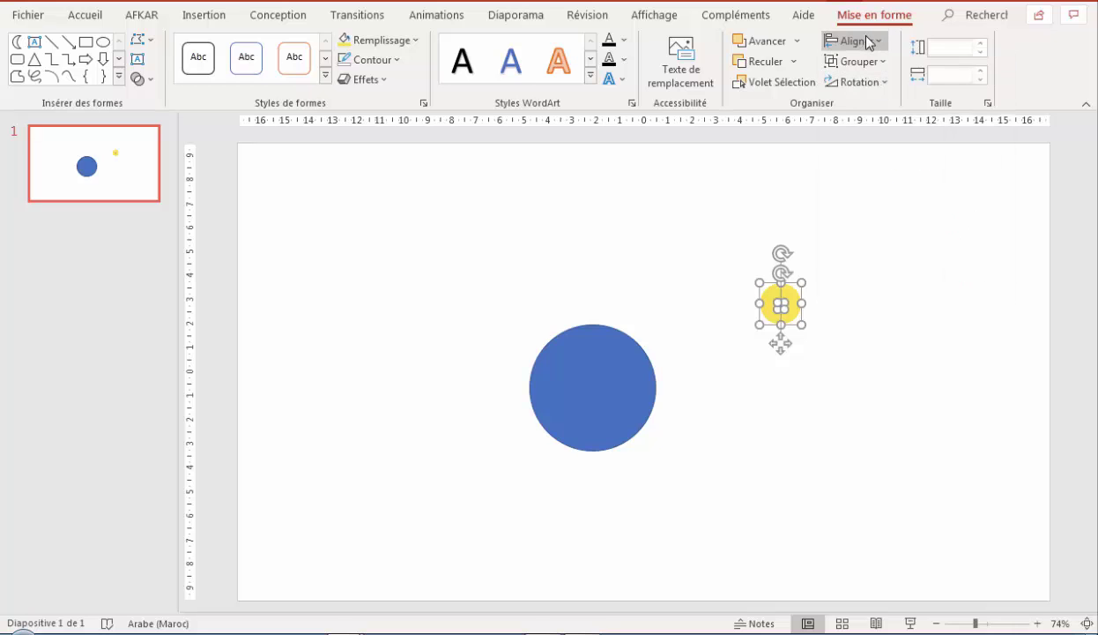
pyautogui.click(863, 41)
pyautogui.click(862, 162)
pyautogui.click(888, 248)
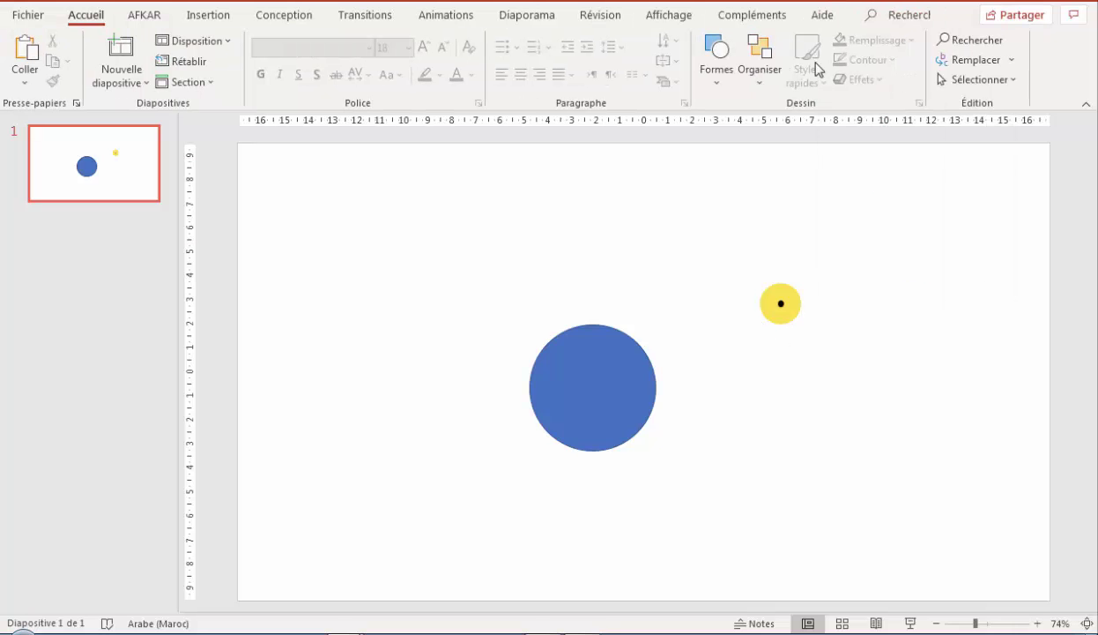
pyautogui.click(713, 79)
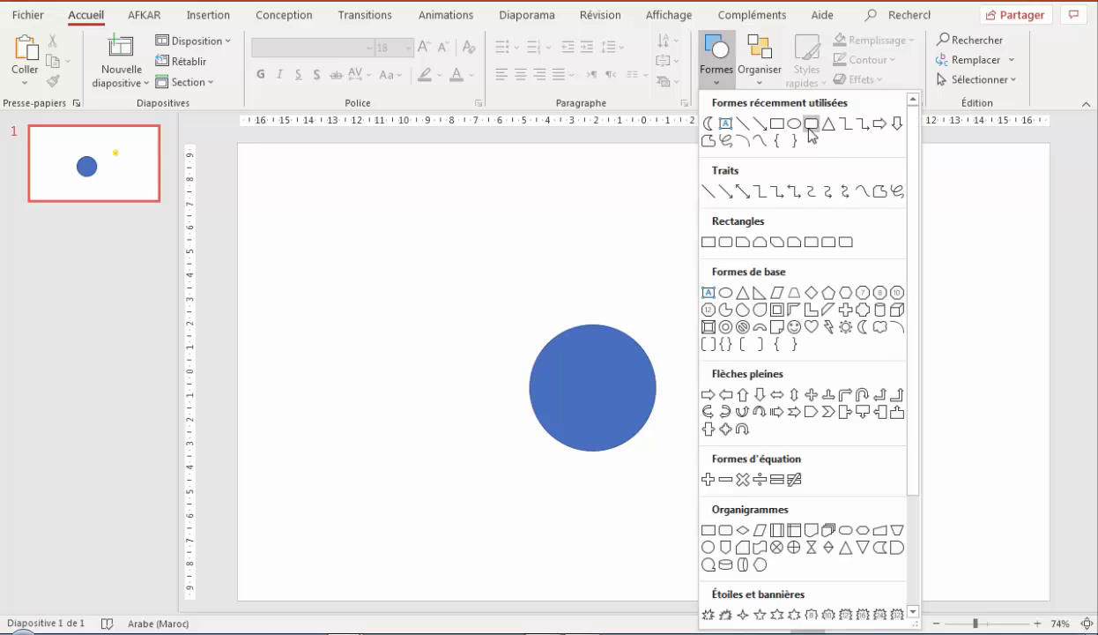
# - Add two small highlight shapes on the yellow eye, filling the first one white
pyautogui.click(798, 130)
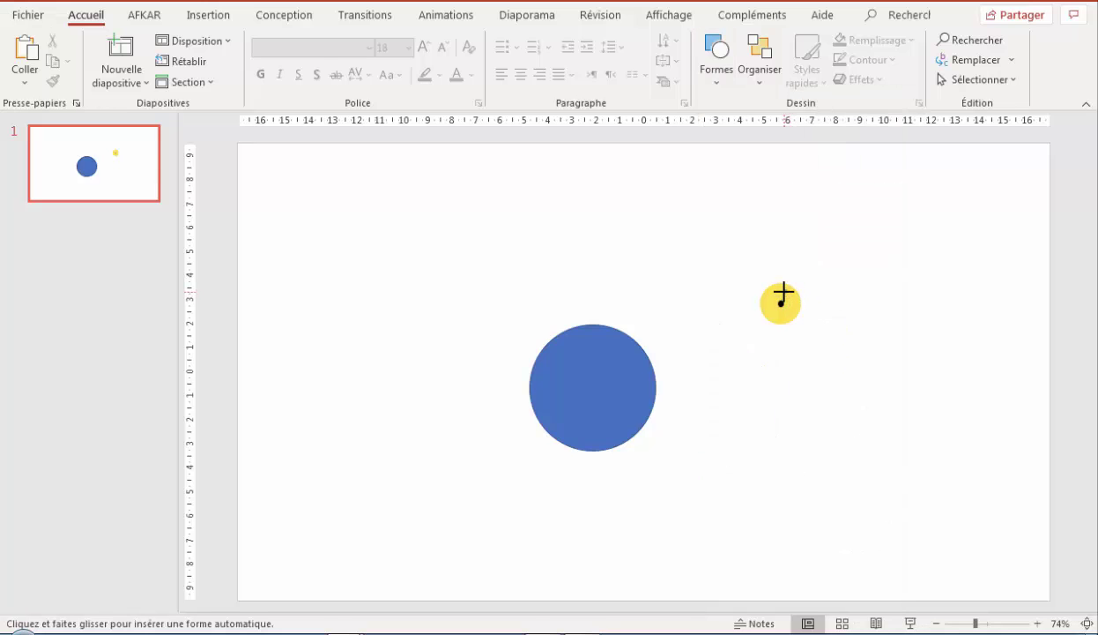
pyautogui.click(783, 296)
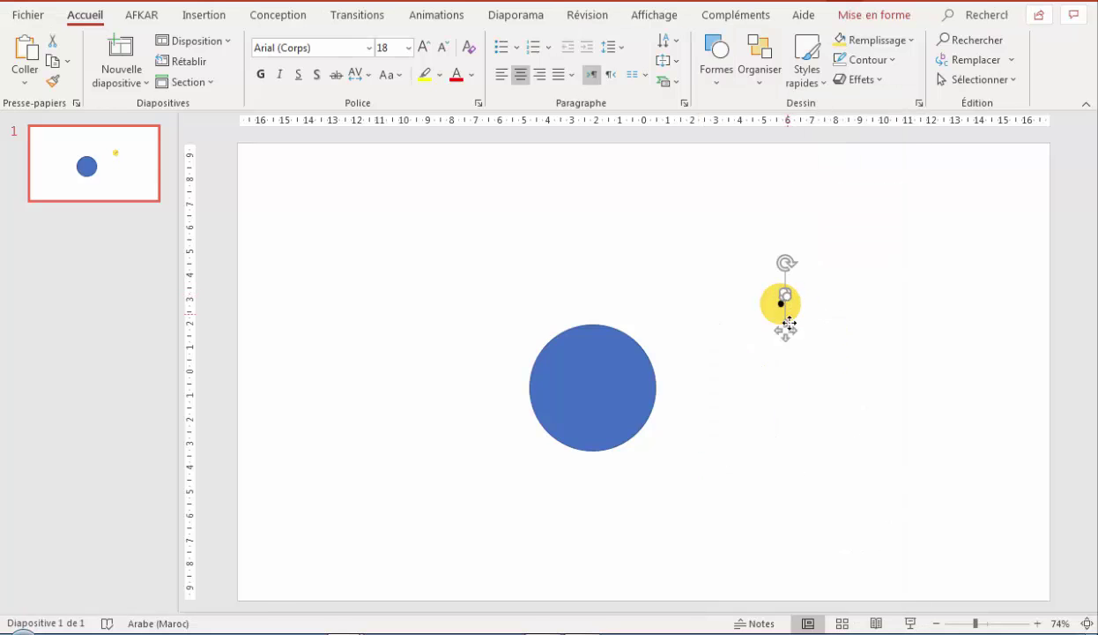
pyautogui.click(870, 40)
pyautogui.click(823, 174)
pyautogui.click(716, 60)
pyautogui.click(752, 120)
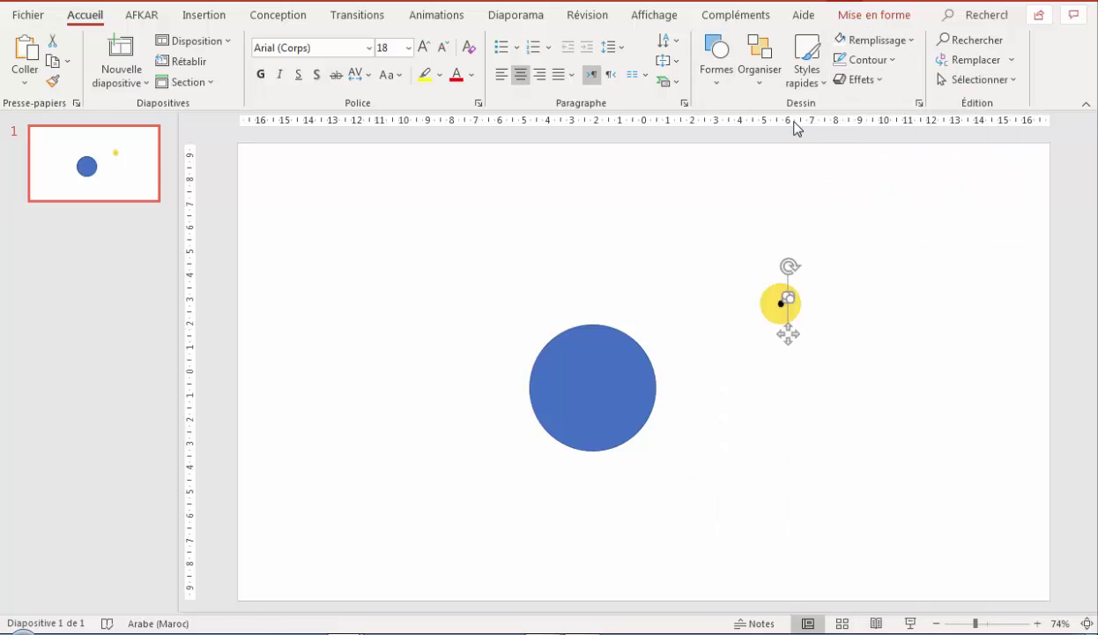
pyautogui.click(779, 291)
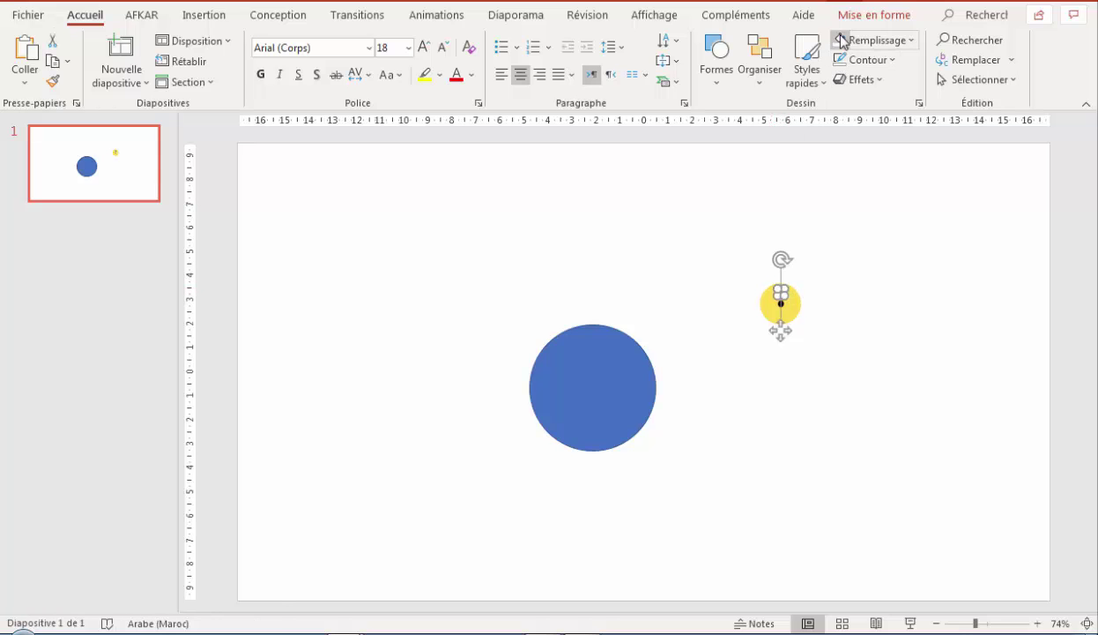
pyautogui.click(829, 293)
# - Group the eye's circle, pupil and highlights into a single shape
pyautogui.moveTo(815, 279); pyautogui.dragTo(758, 327)
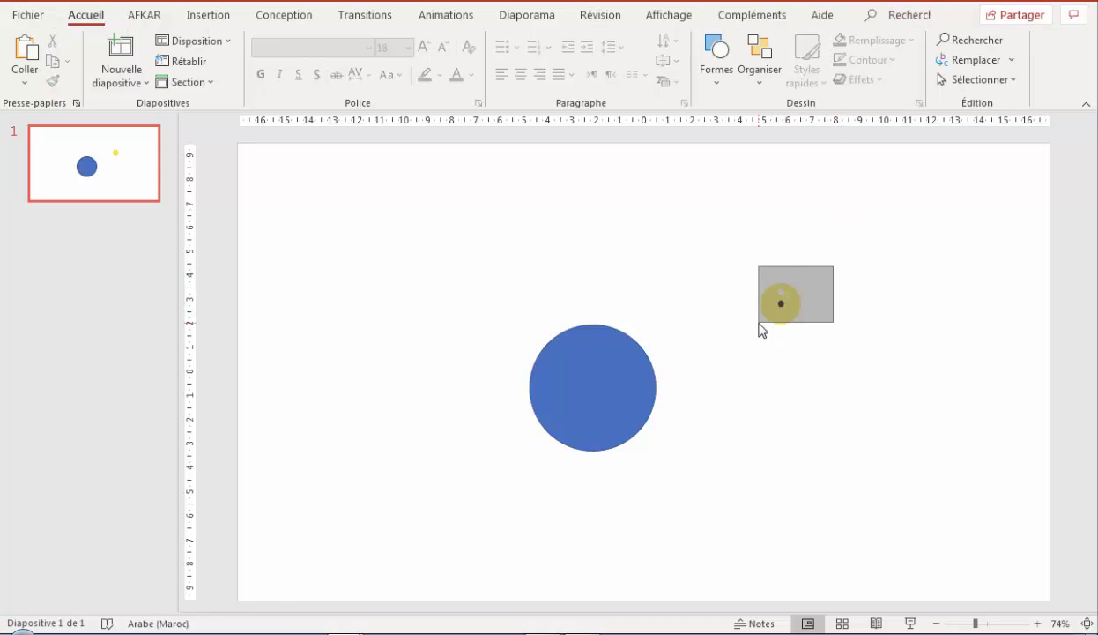
pyautogui.click(851, 23)
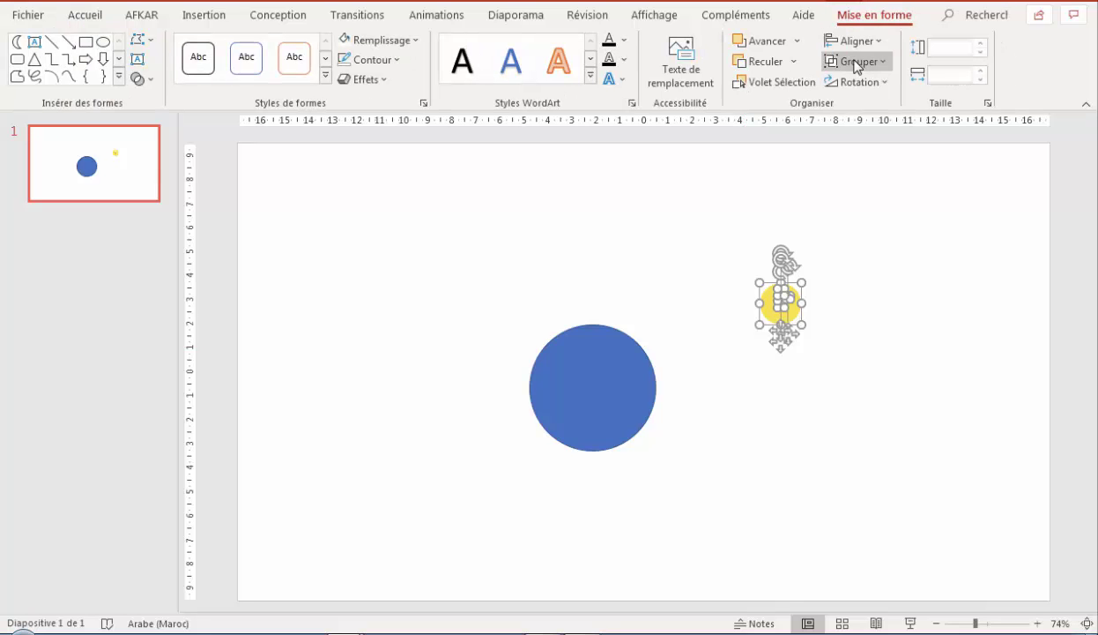
pyautogui.click(853, 61)
pyautogui.click(848, 82)
pyautogui.click(870, 249)
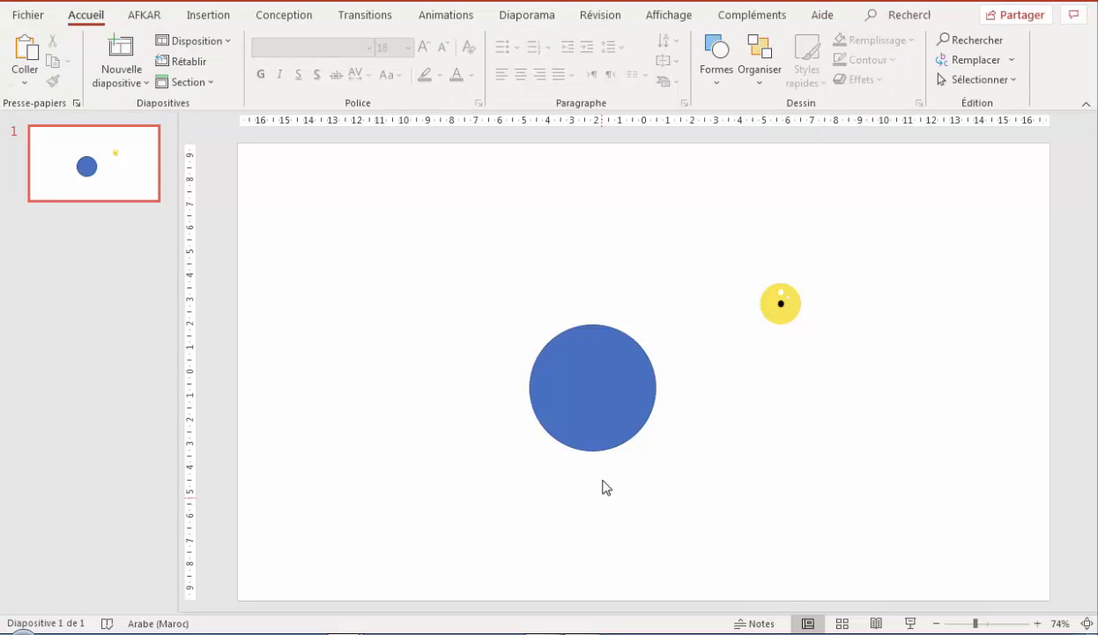
pyautogui.doubleClick(583, 404)
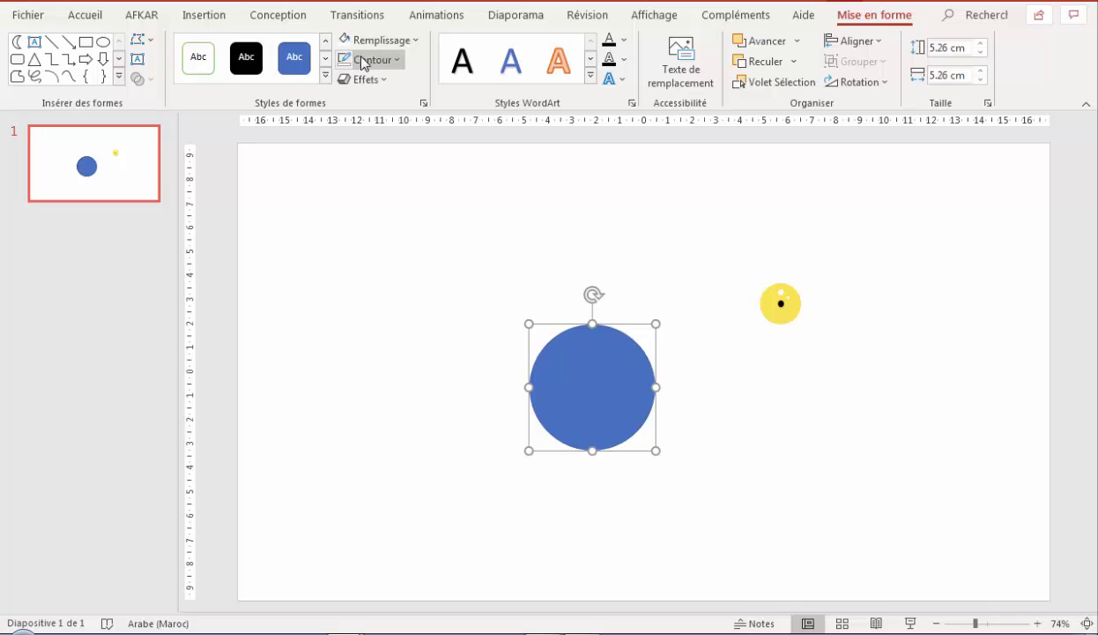
# - Fill the large circle dark purple and move the yellow eye onto it
pyautogui.click(392, 41)
pyautogui.click(357, 253)
pyautogui.click(625, 254)
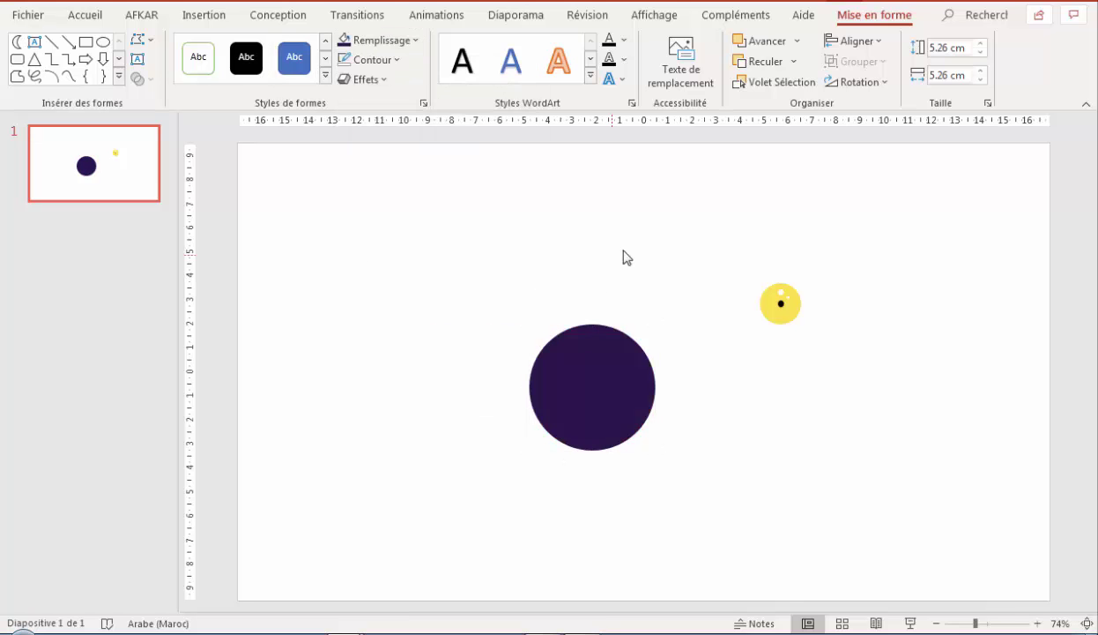
pyautogui.moveTo(782, 304)
pyautogui.mouseDown()
pyautogui.moveTo(632, 377)
pyautogui.moveTo(567, 379)
pyautogui.moveTo(621, 371)
pyautogui.mouseUp()
pyautogui.click(728, 263)
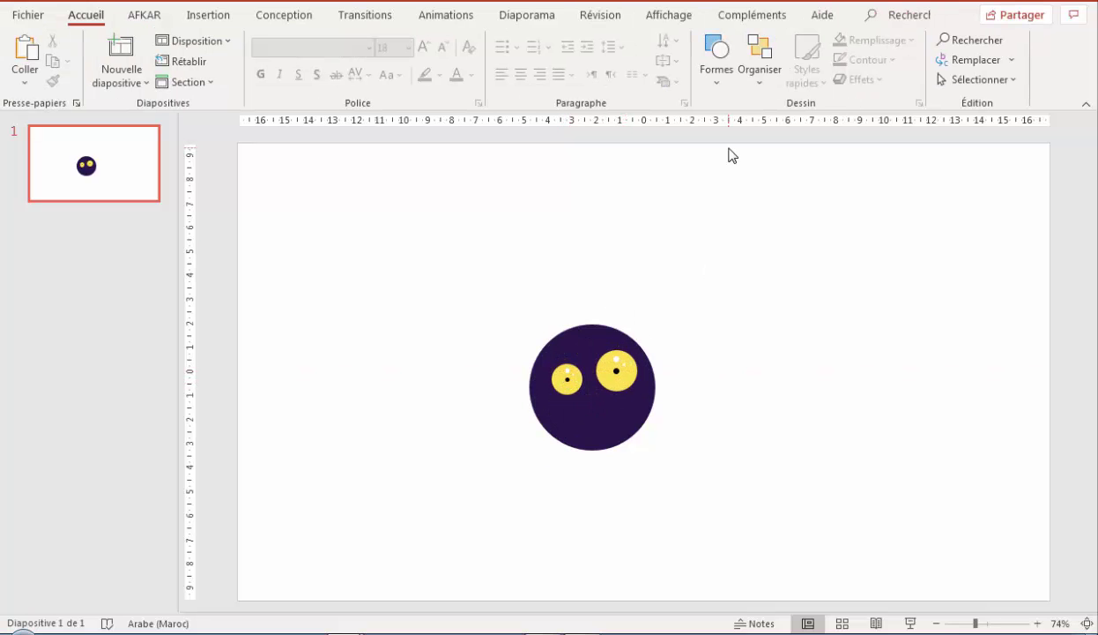
# - Insert a crescent moon shape beside the head and rotate it 90° left
pyautogui.click(717, 78)
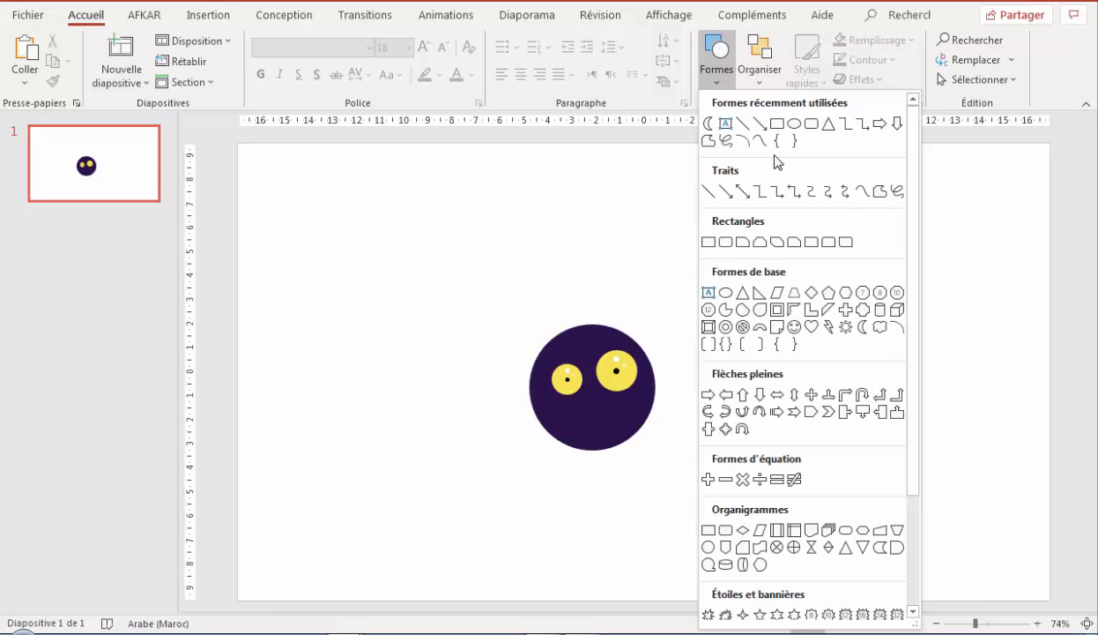
pyautogui.click(862, 326)
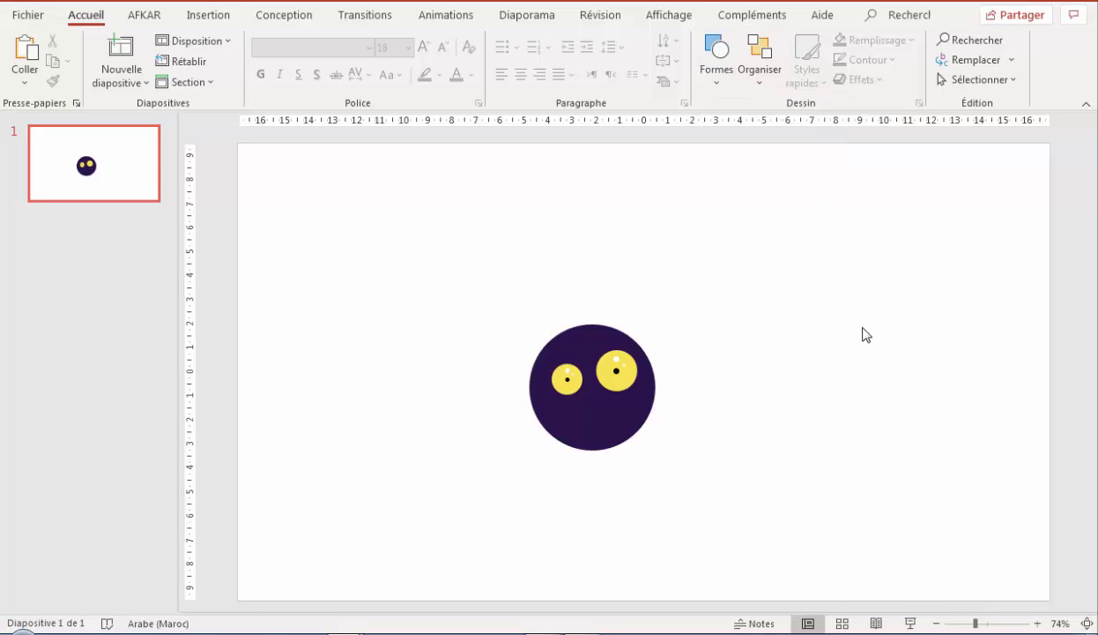
pyautogui.click(816, 334)
pyautogui.click(864, 19)
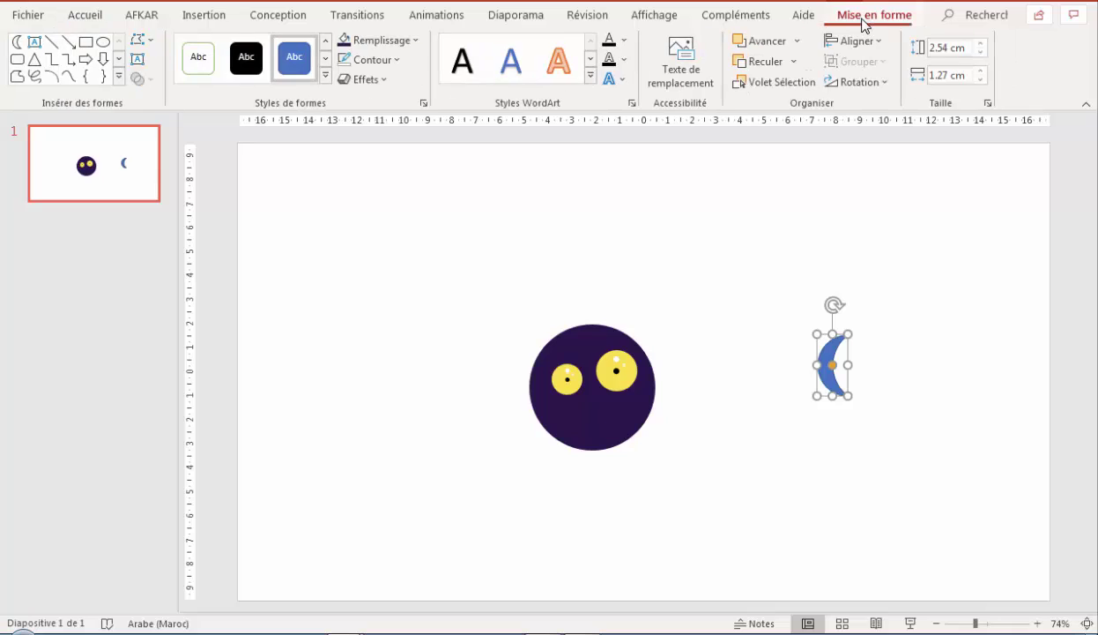
pyautogui.click(855, 82)
pyautogui.click(855, 132)
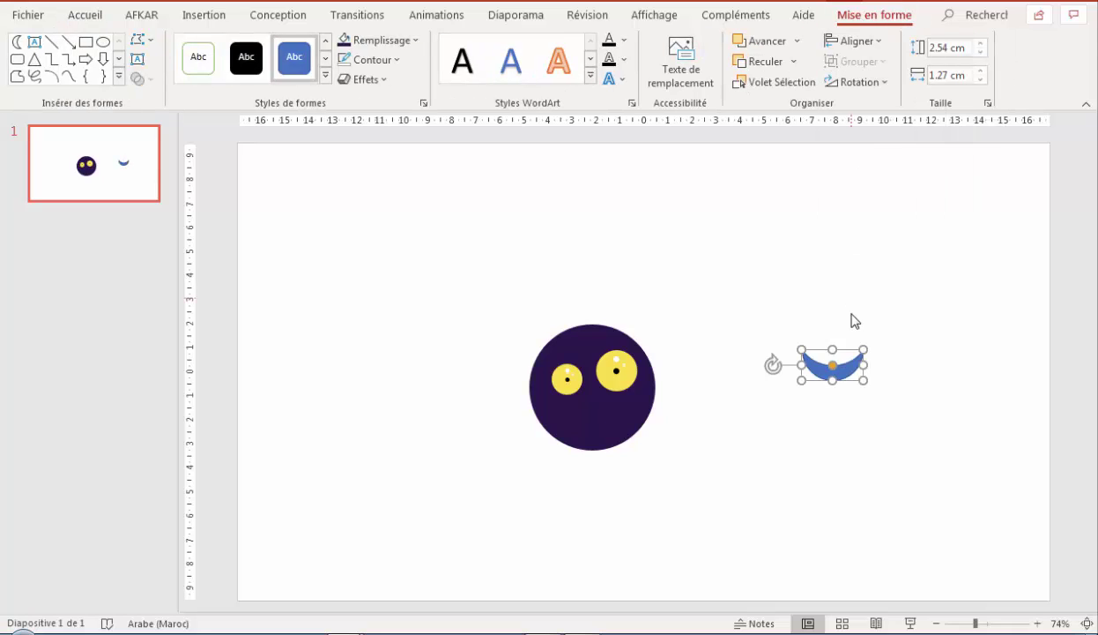
# - Shrink the crescent, tilt it into place below the eyes, and fill it dark red
pyautogui.moveTo(863, 347); pyautogui.dragTo(837, 364)
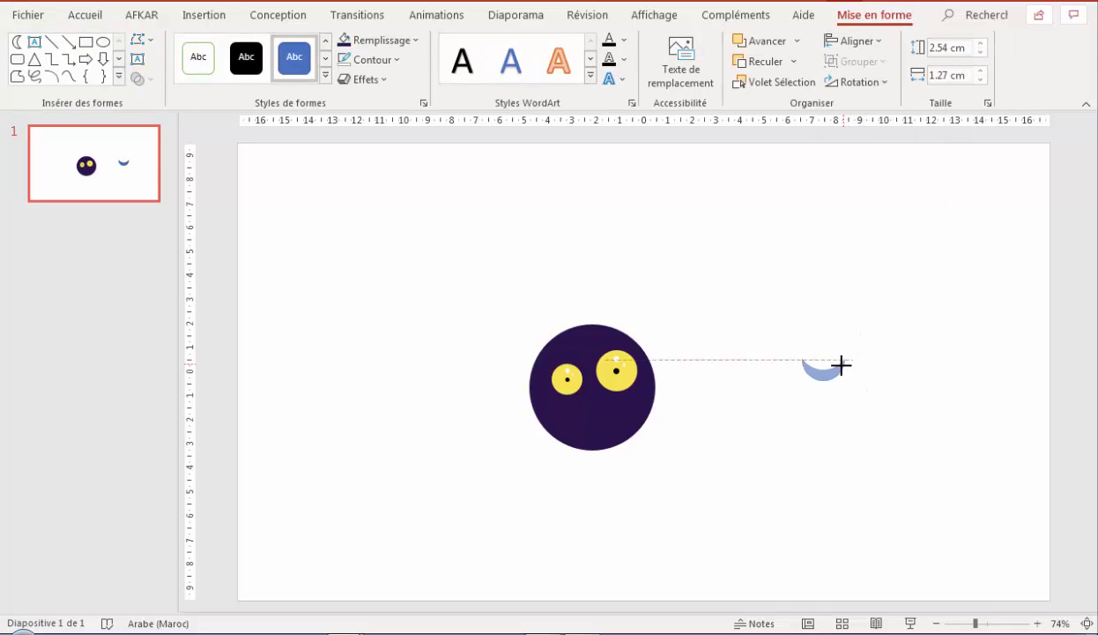
pyautogui.moveTo(772, 373)
pyautogui.mouseDown()
pyautogui.moveTo(600, 423)
pyautogui.moveTo(622, 427)
pyautogui.mouseUp()
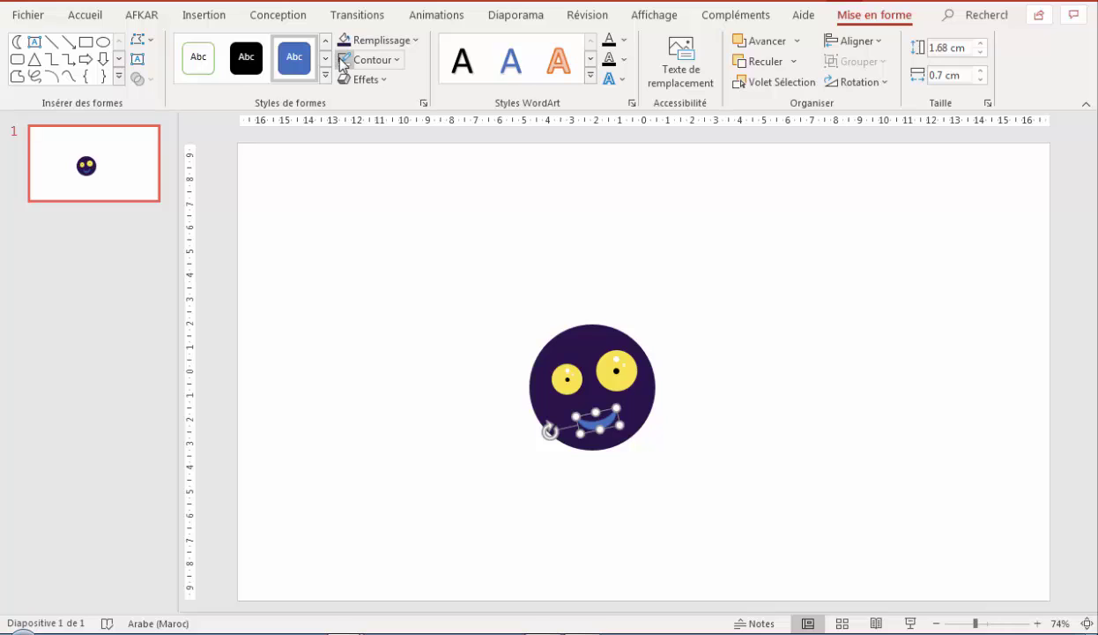
pyautogui.click(388, 41)
pyautogui.click(344, 202)
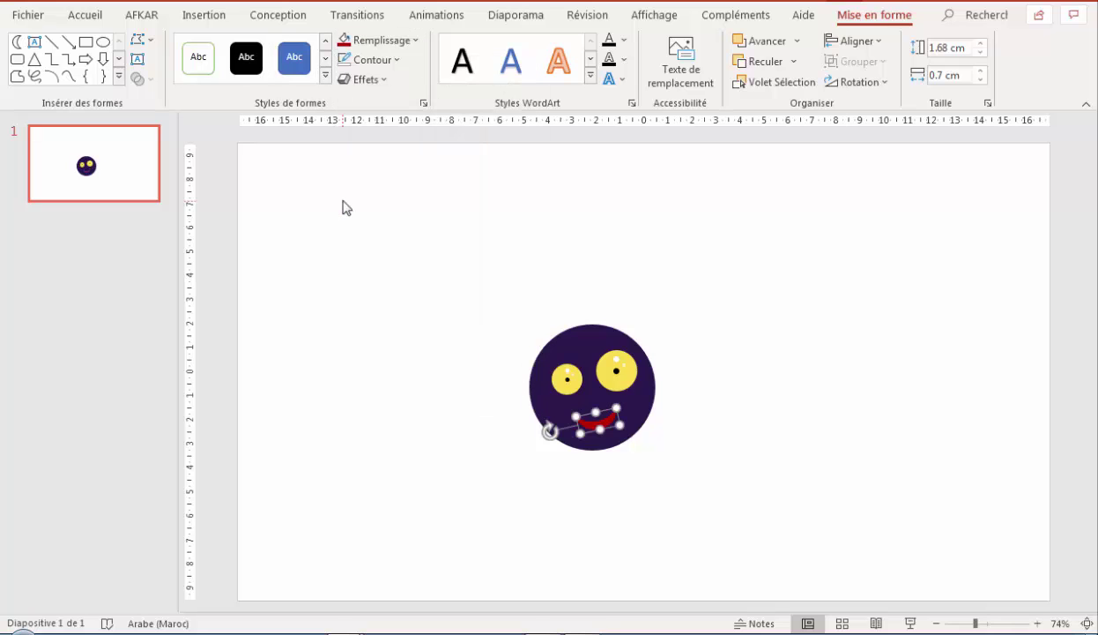
# - Insert a triangle, flip it vertically to point downward, and make it narrower
pyautogui.click(119, 78)
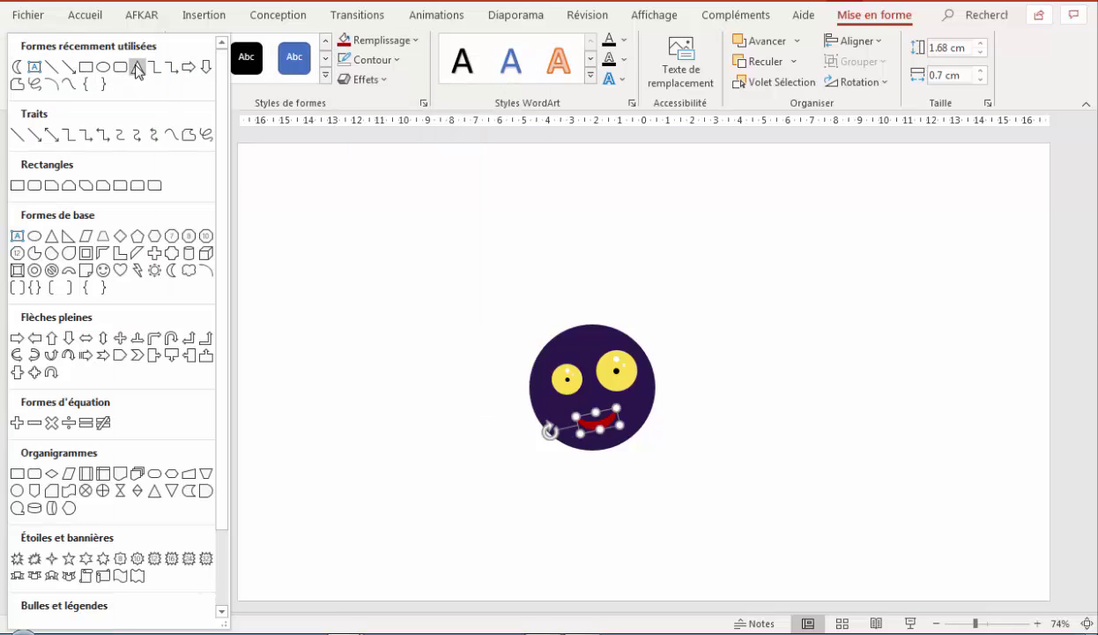
pyautogui.click(136, 67)
pyautogui.click(684, 309)
pyautogui.click(853, 81)
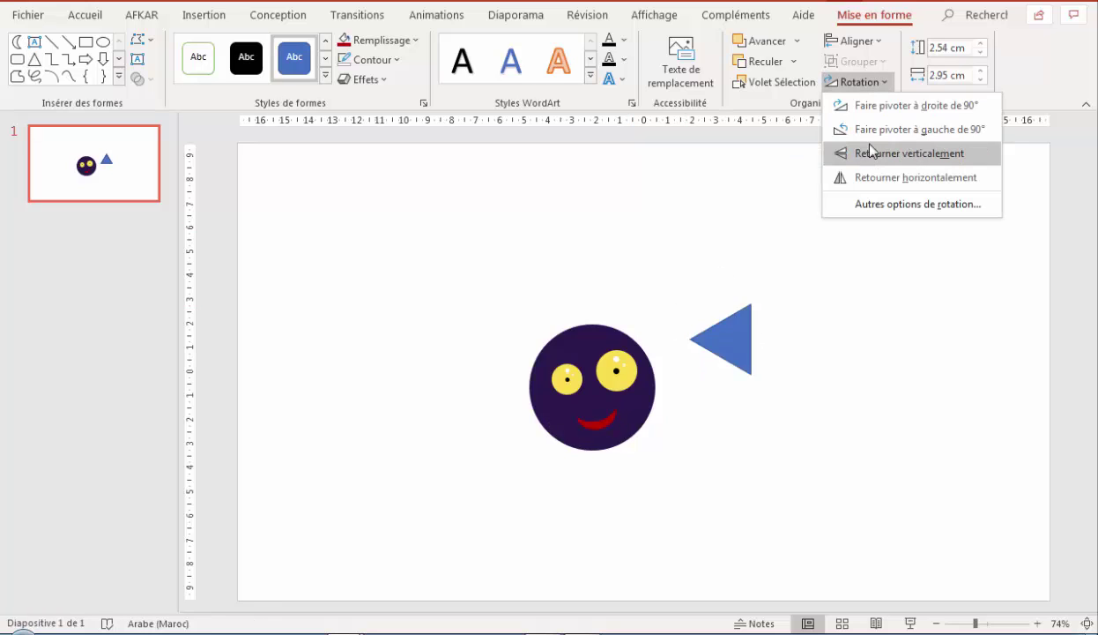
pyautogui.click(870, 152)
pyautogui.moveTo(755, 337)
pyautogui.mouseDown()
pyautogui.moveTo(694, 316)
pyautogui.moveTo(589, 434)
pyautogui.moveTo(578, 467)
pyautogui.moveTo(566, 458)
pyautogui.mouseUp()
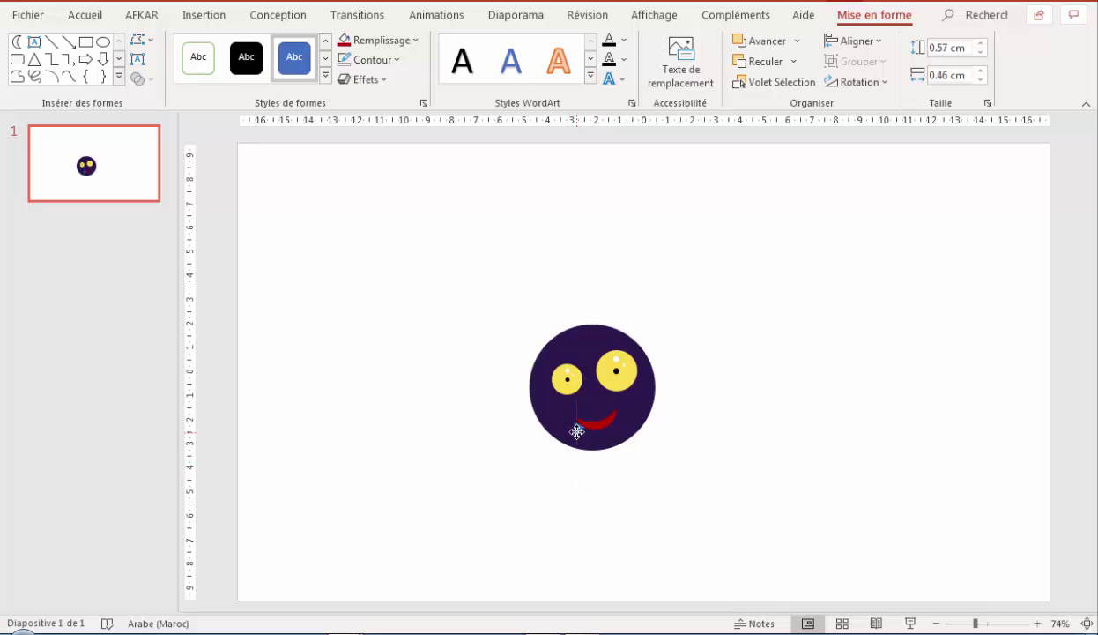
# - Fill the fang white and tilt it into the corner of the mouth
pyautogui.click(370, 41)
pyautogui.click(344, 83)
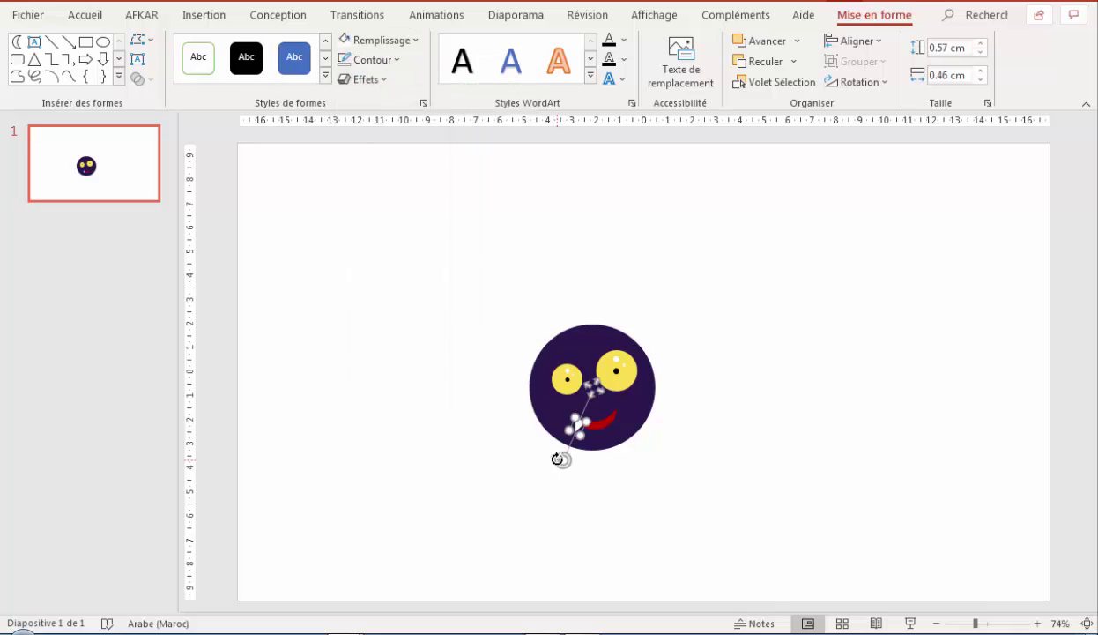
pyautogui.moveTo(561, 458)
pyautogui.mouseDown()
pyautogui.moveTo(611, 431)
pyautogui.moveTo(622, 454)
pyautogui.moveTo(612, 417)
pyautogui.moveTo(640, 448)
pyautogui.mouseUp()
pyautogui.click(606, 478)
pyautogui.click(607, 419)
pyautogui.moveTo(588, 388); pyautogui.dragTo(596, 393)
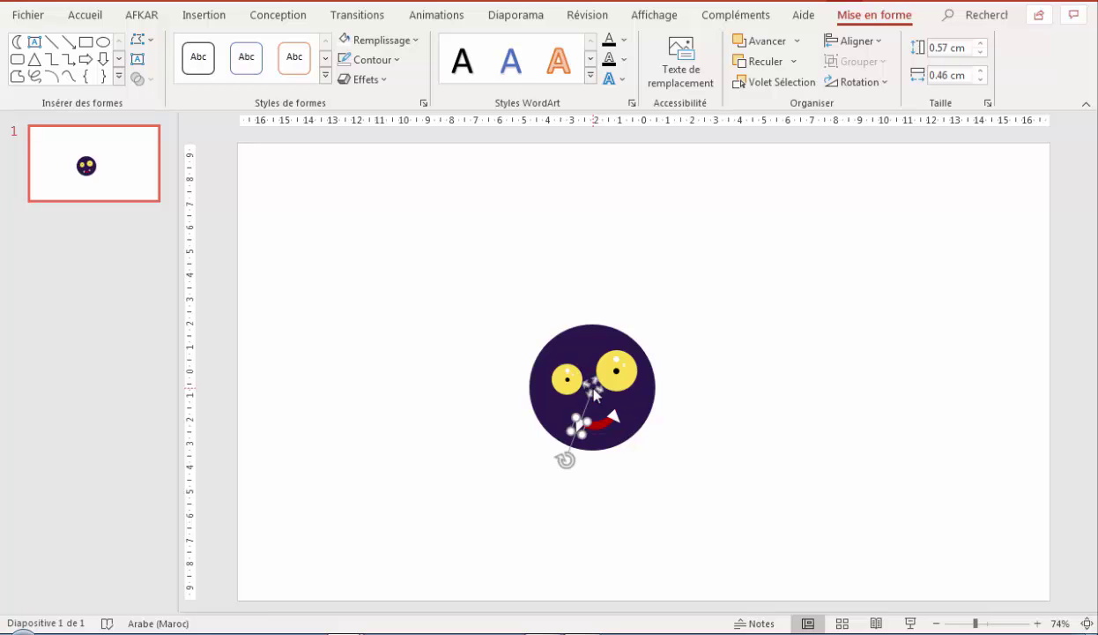
pyautogui.click(679, 388)
# - Draw a rectangle right of the head with a circle at its right end
pyautogui.click(718, 88)
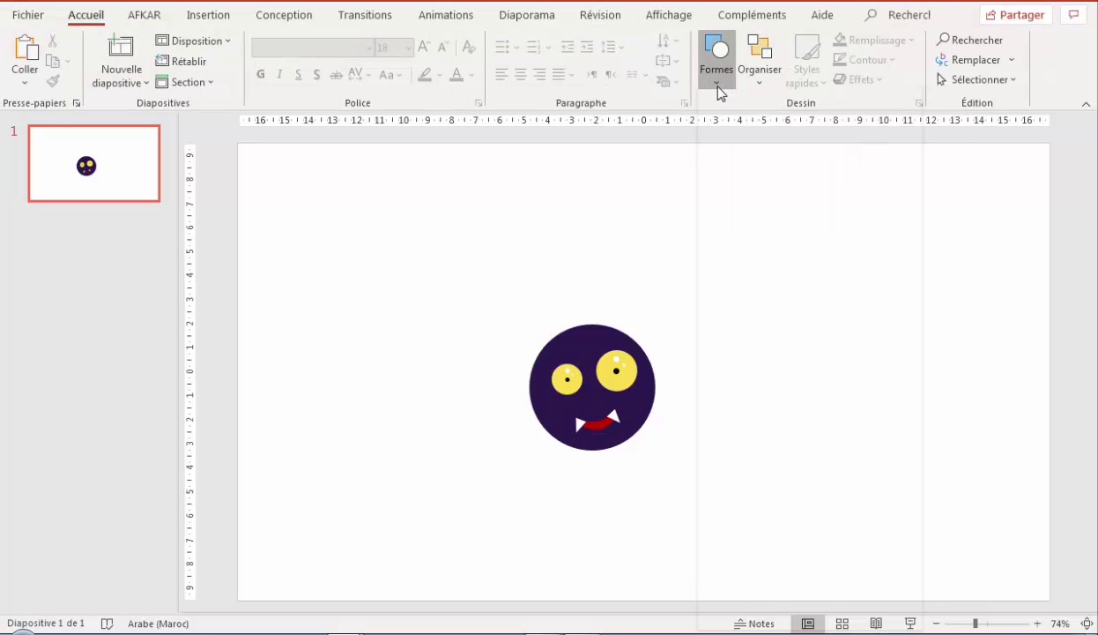
pyautogui.click(779, 132)
pyautogui.moveTo(840, 322); pyautogui.dragTo(666, 419)
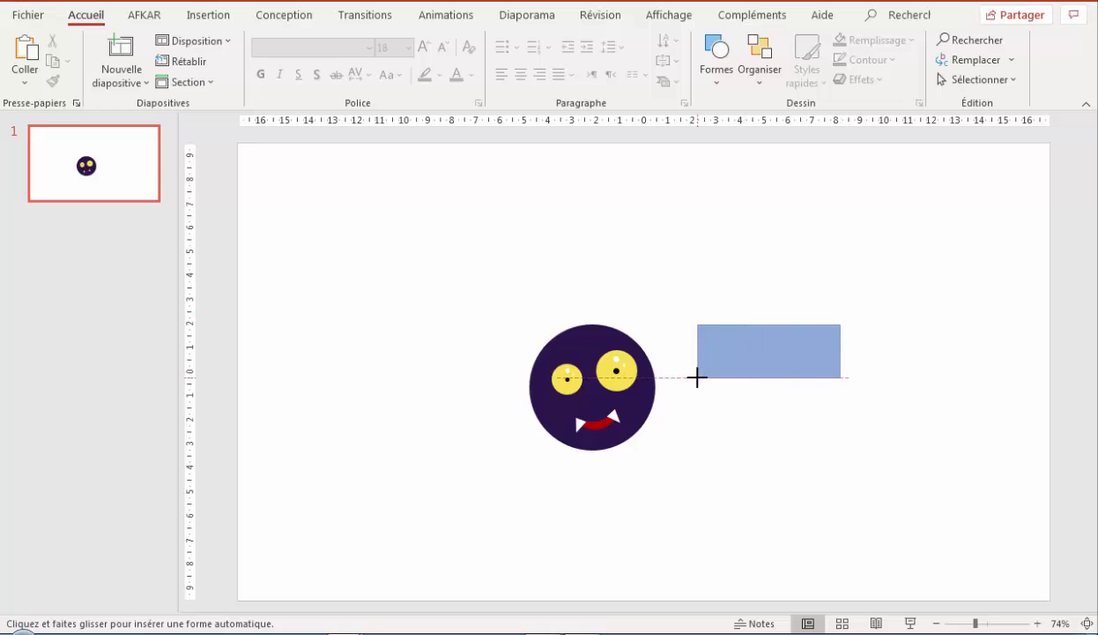
pyautogui.click(717, 79)
pyautogui.click(795, 124)
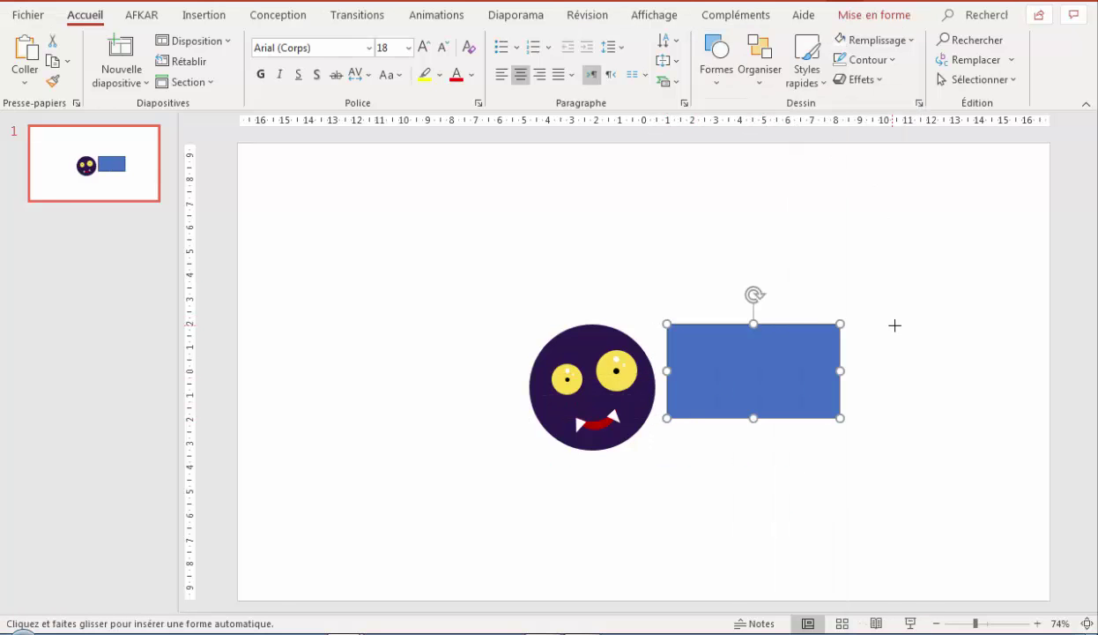
pyautogui.moveTo(895, 324)
pyautogui.mouseDown()
pyautogui.moveTo(786, 436)
pyautogui.moveTo(838, 402)
pyautogui.mouseUp()
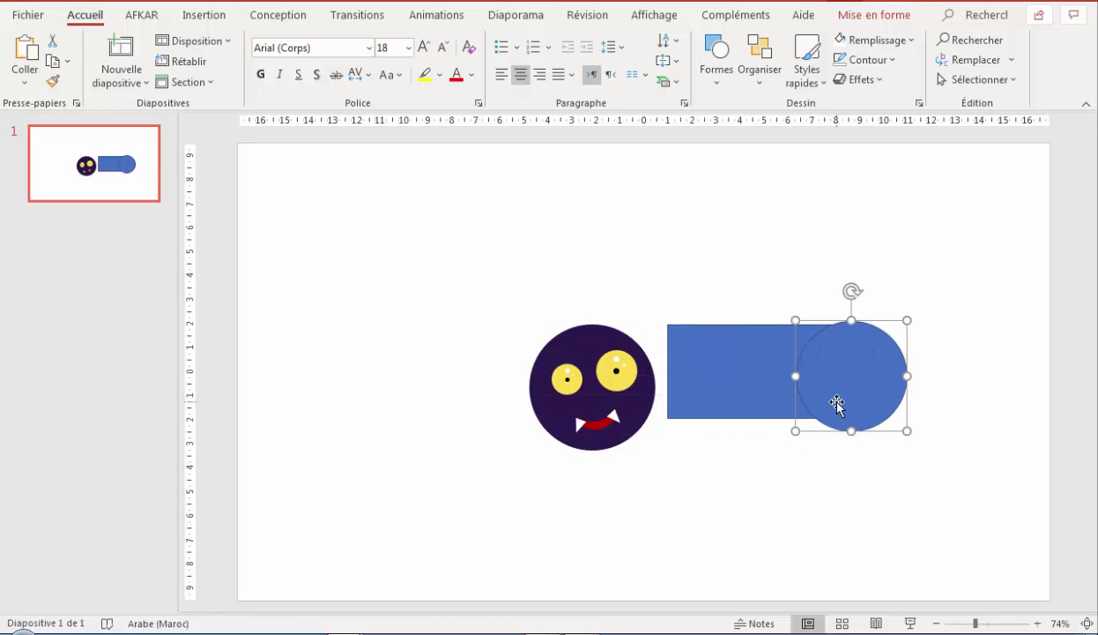
# - Add a smaller circle tucked under the rectangle's bottom edge
pyautogui.click(714, 86)
pyautogui.click(795, 126)
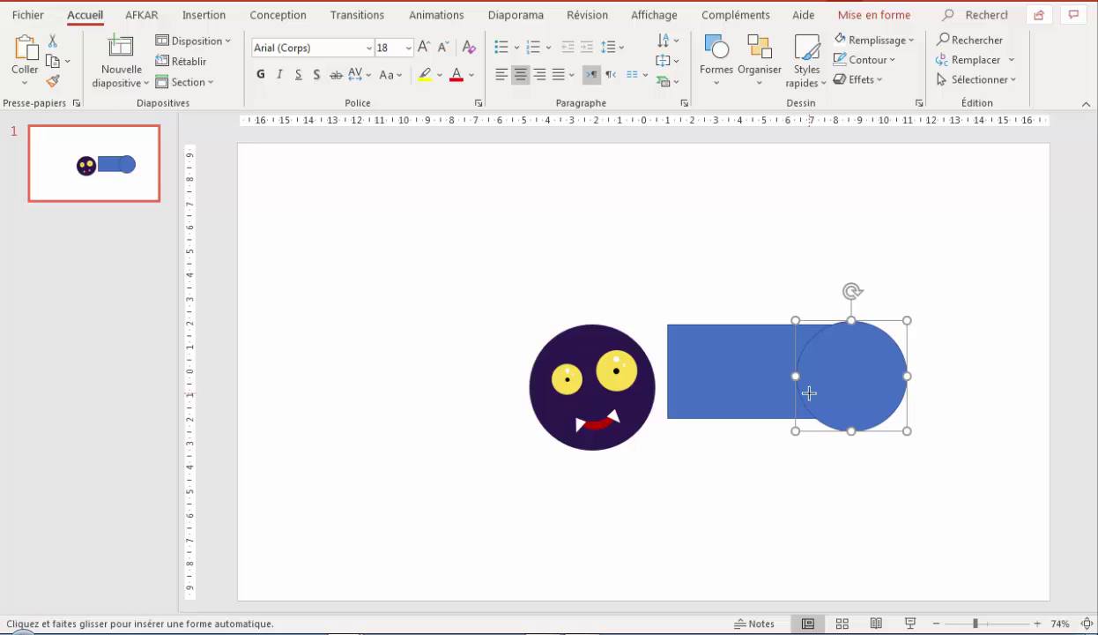
pyautogui.moveTo(809, 393); pyautogui.dragTo(731, 480)
pyautogui.moveTo(785, 426)
pyautogui.mouseDown()
pyautogui.moveTo(798, 433)
pyautogui.moveTo(778, 441)
pyautogui.mouseUp()
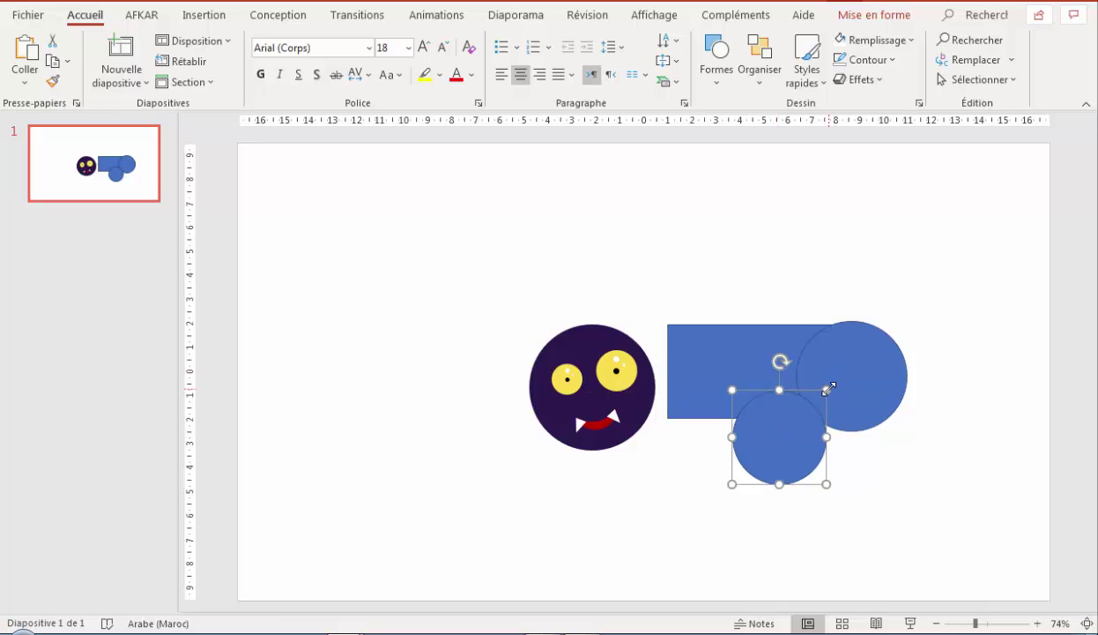
pyautogui.moveTo(829, 388); pyautogui.dragTo(810, 408)
pyautogui.moveTo(777, 444)
pyautogui.mouseDown()
pyautogui.moveTo(784, 429)
pyautogui.moveTo(724, 429)
pyautogui.moveTo(661, 407)
pyautogui.mouseUp()
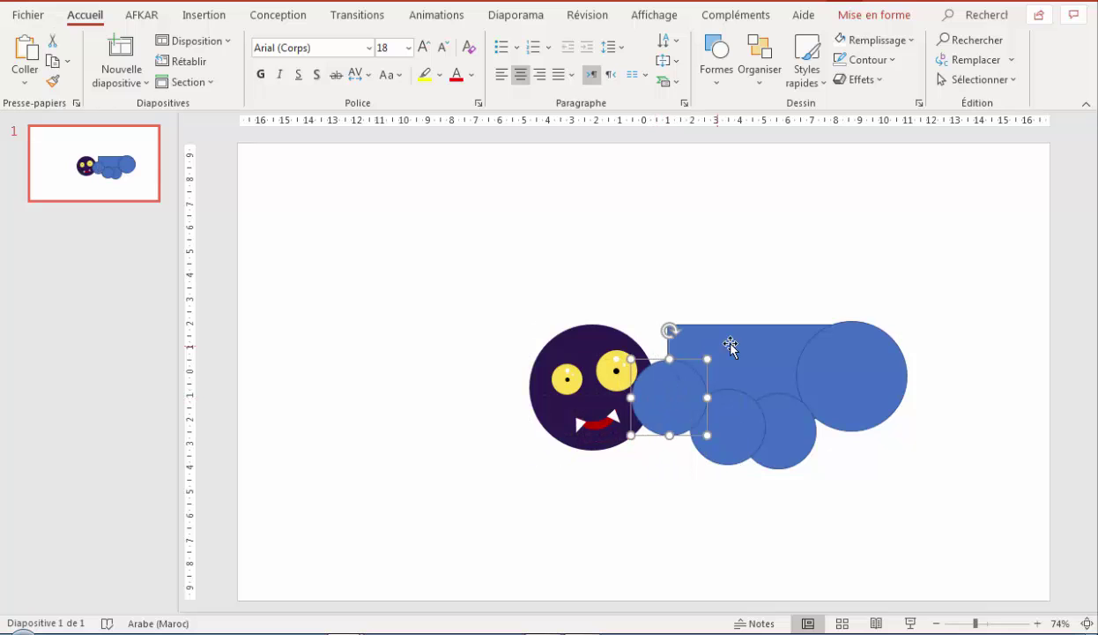
# - Draw a flat ellipse across the rectangle's top edge
pyautogui.click(715, 77)
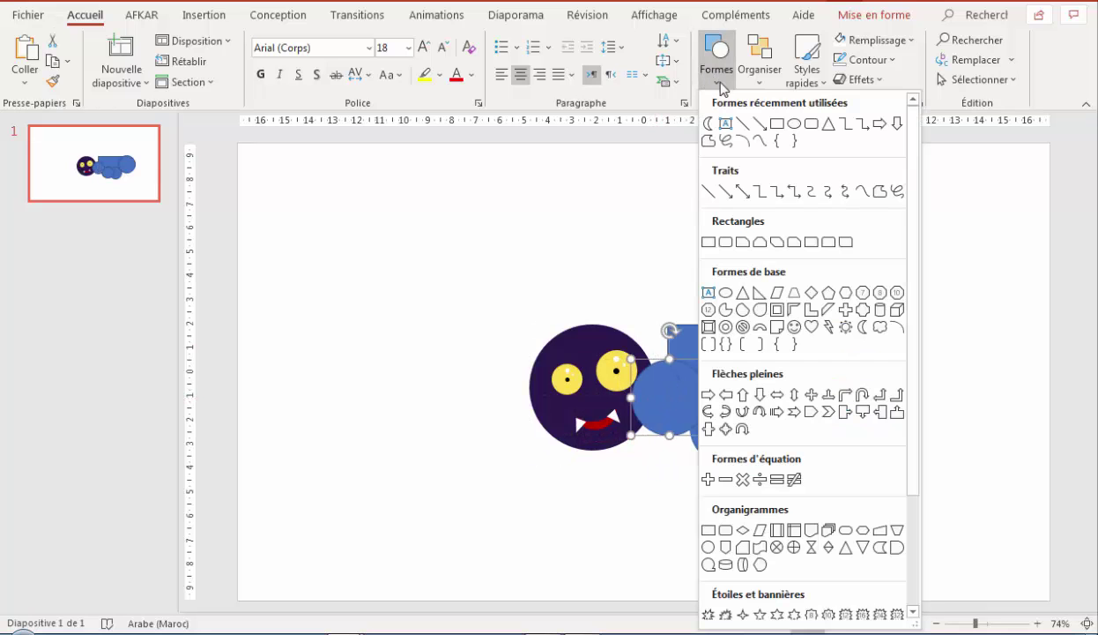
pyautogui.click(794, 122)
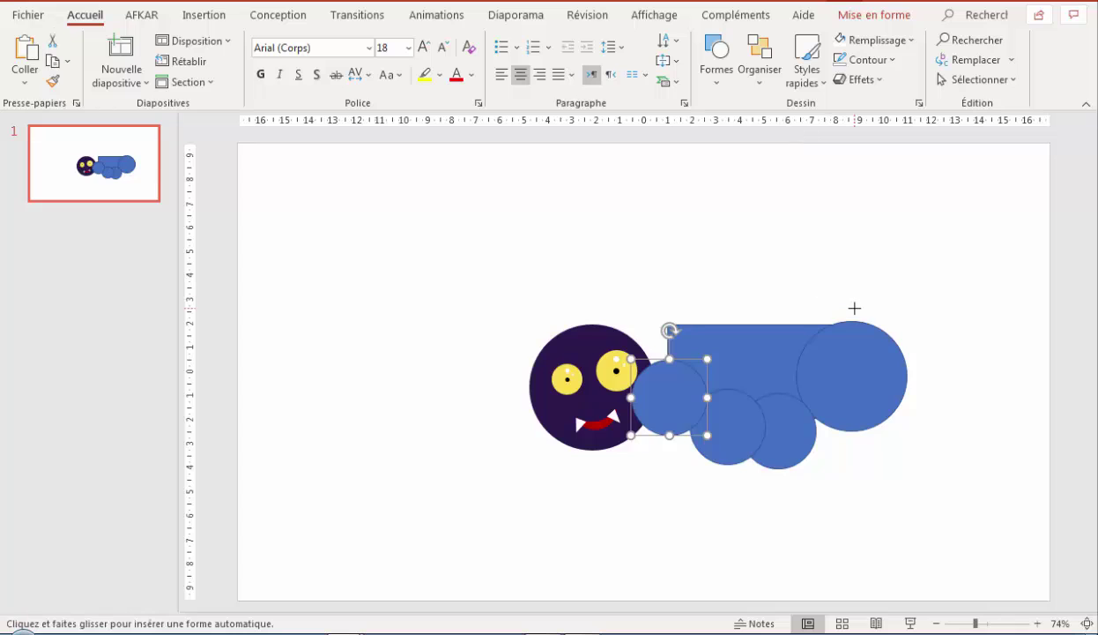
pyautogui.moveTo(855, 306); pyautogui.dragTo(656, 343)
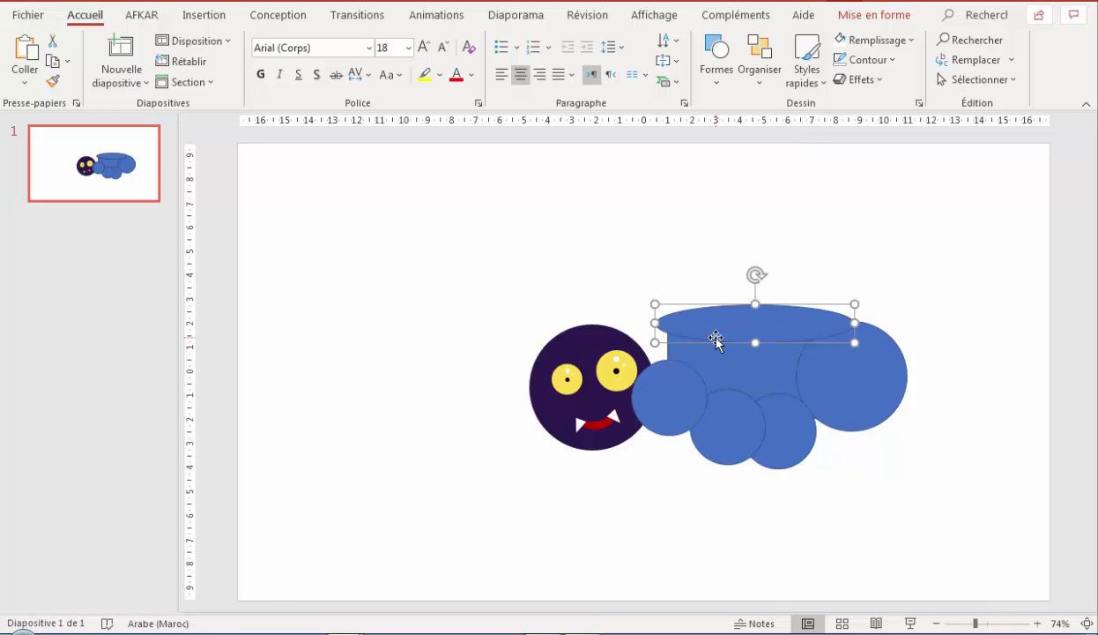
pyautogui.click(741, 368)
pyautogui.keyDown('shift'); pyautogui.click(873, 370); pyautogui.keyUp('shift')
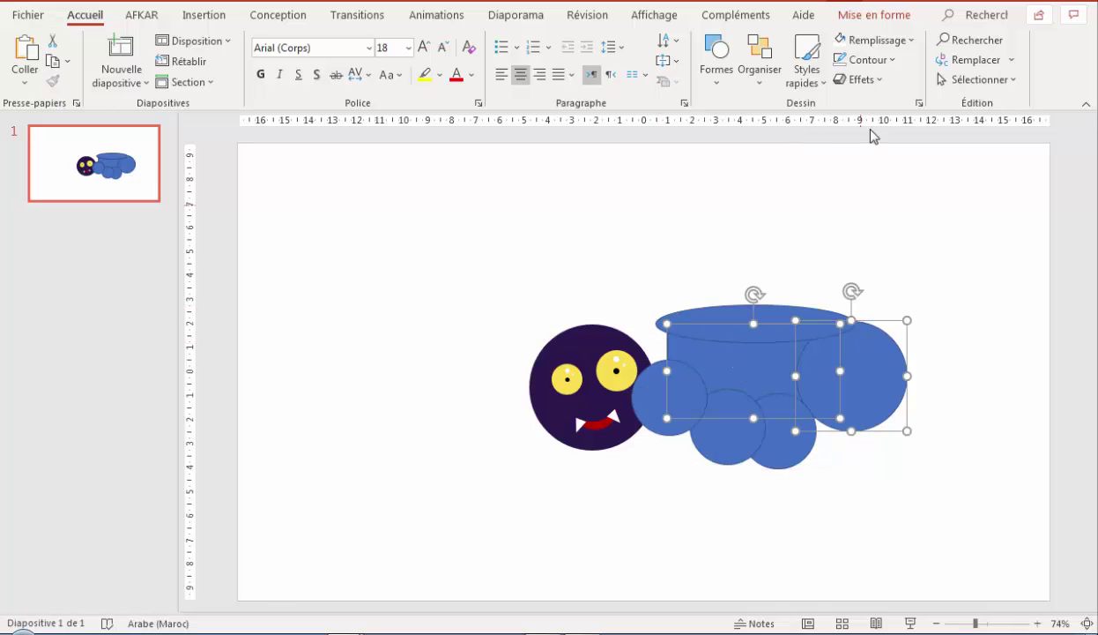
pyautogui.click(874, 15)
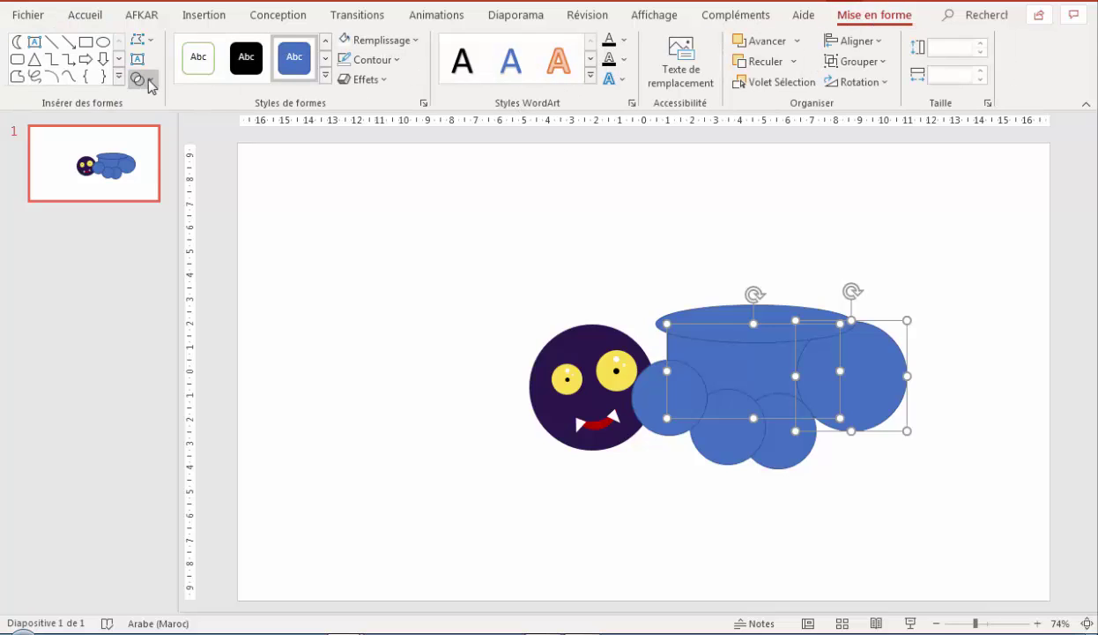
# - Subtract the right circle, top ellipse and lower circles from the rectangle one by one
pyautogui.click(141, 79)
pyautogui.click(174, 199)
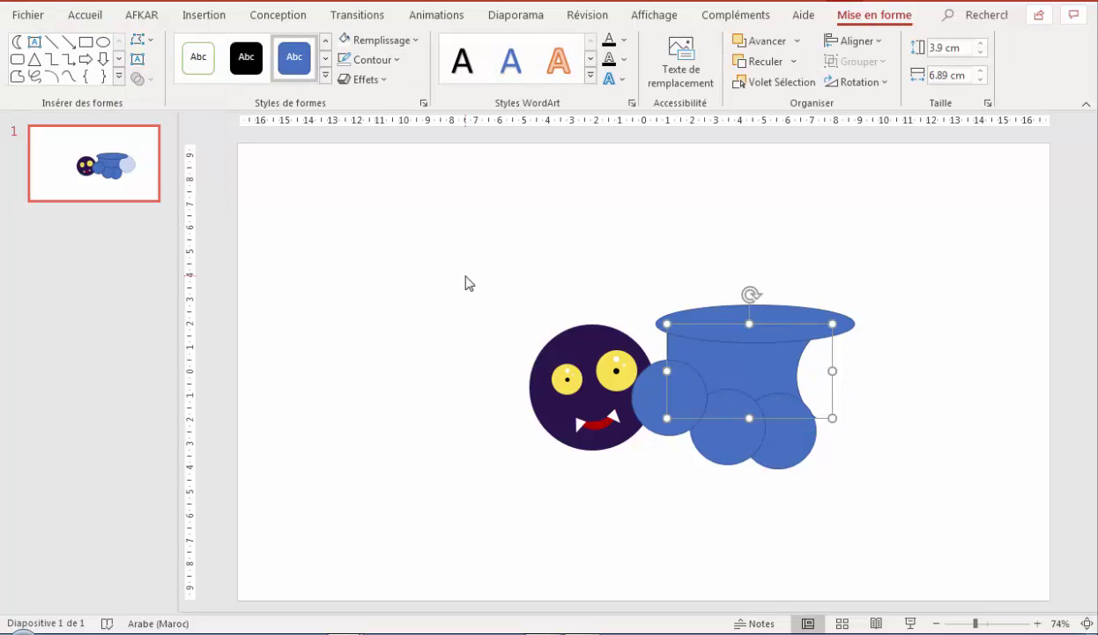
pyautogui.keyDown('shift'); pyautogui.click(731, 315); pyautogui.keyUp('shift')
pyautogui.click(141, 79)
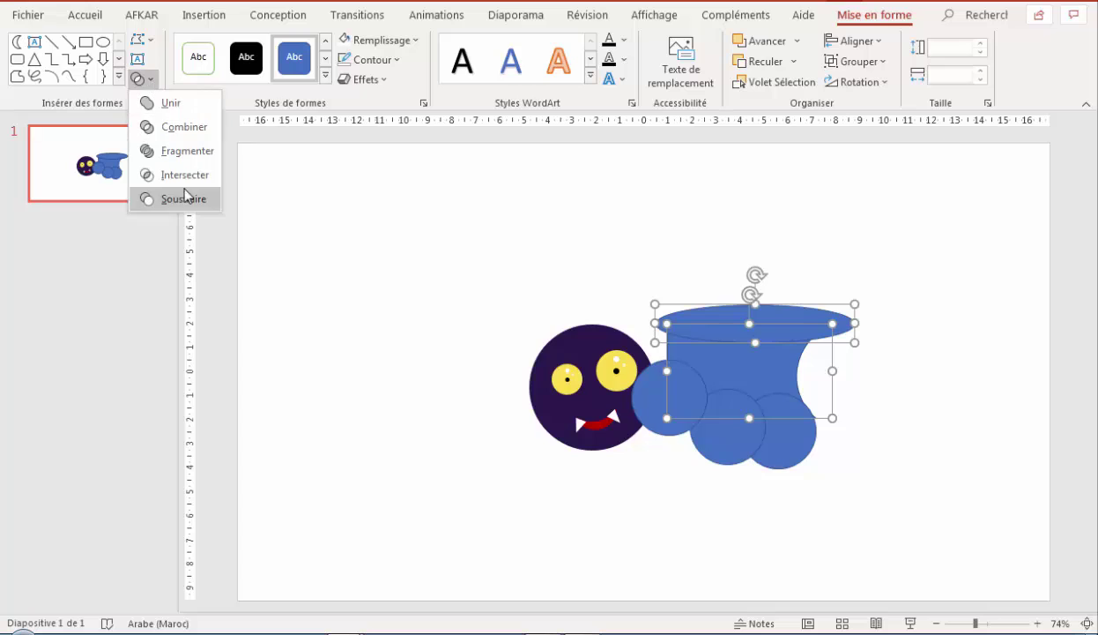
pyautogui.click(177, 201)
pyautogui.keyDown('shift'); pyautogui.click(650, 410); pyautogui.keyUp('shift')
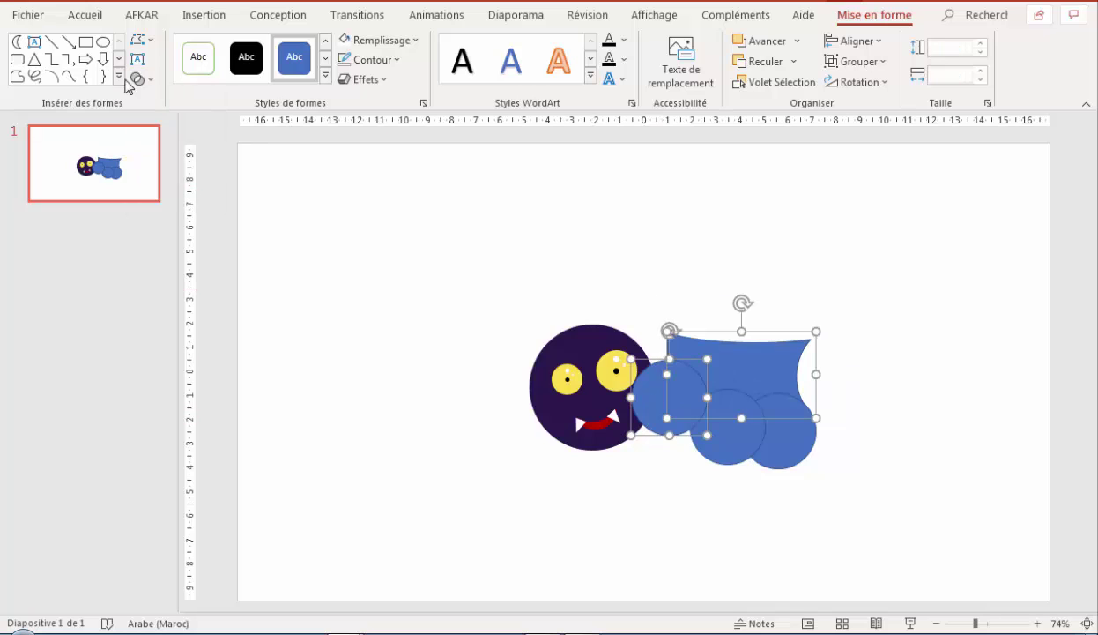
pyautogui.click(137, 79)
pyautogui.click(207, 203)
pyautogui.keyDown('shift'); pyautogui.click(688, 420); pyautogui.keyUp('shift')
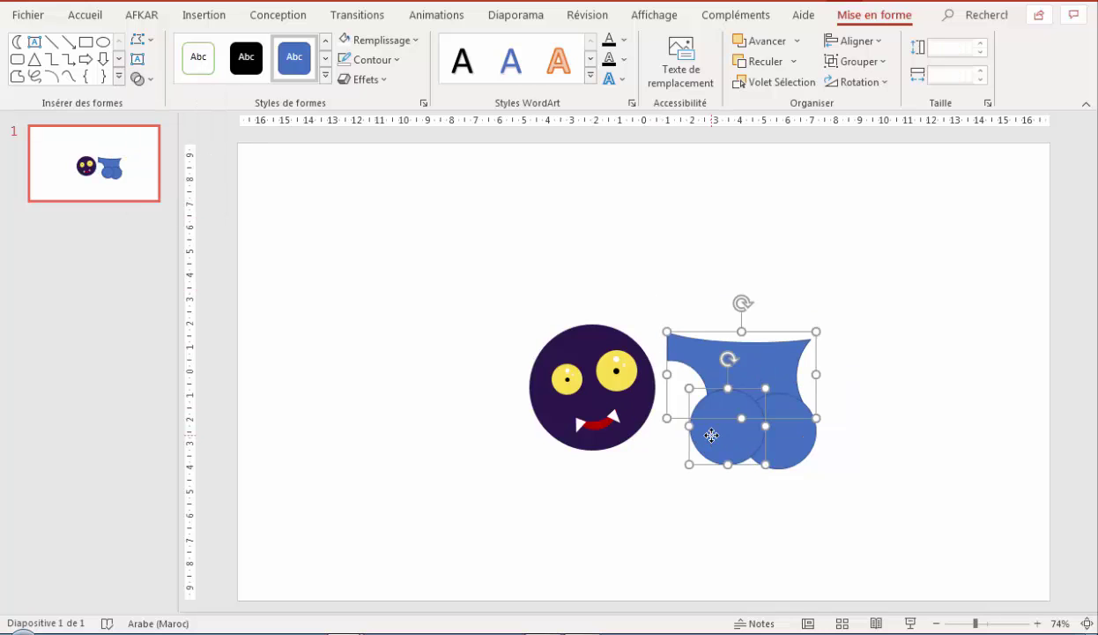
pyautogui.click(137, 78)
pyautogui.click(190, 200)
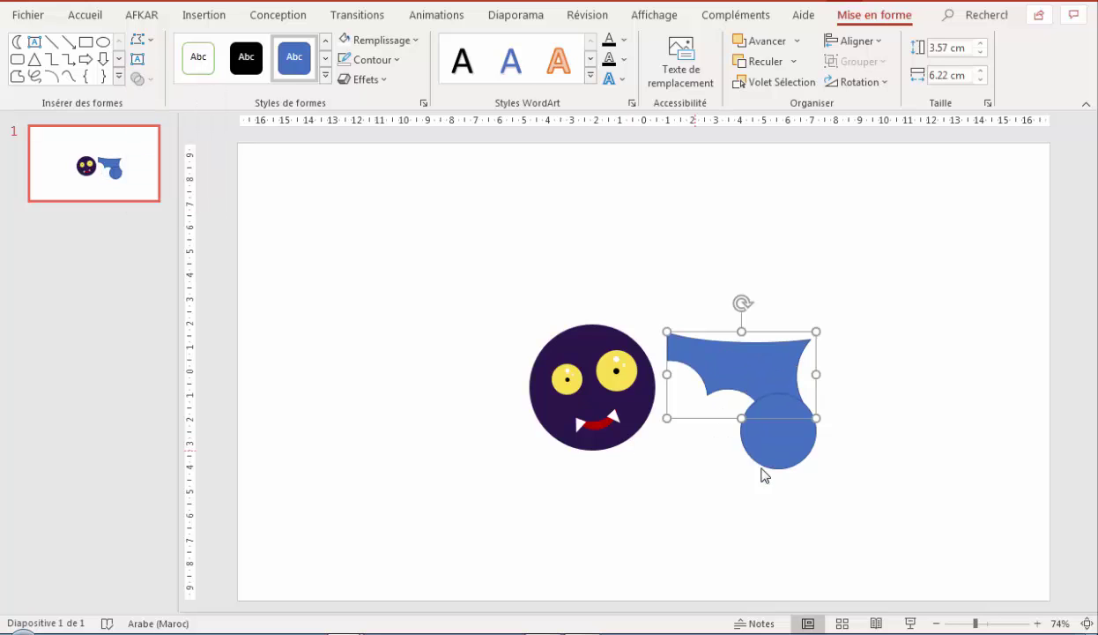
pyautogui.click(138, 79)
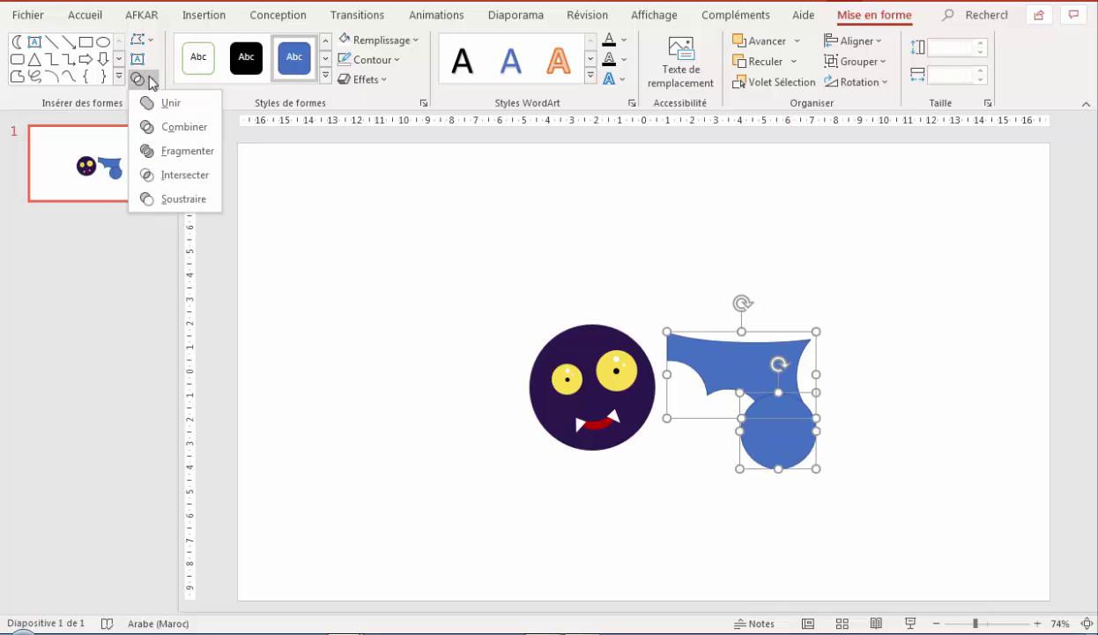
pyautogui.click(196, 196)
# - Undo the last cut, widen the lower circle, and subtract it from the wing again
pyautogui.hotkey('ctrl', 'z')
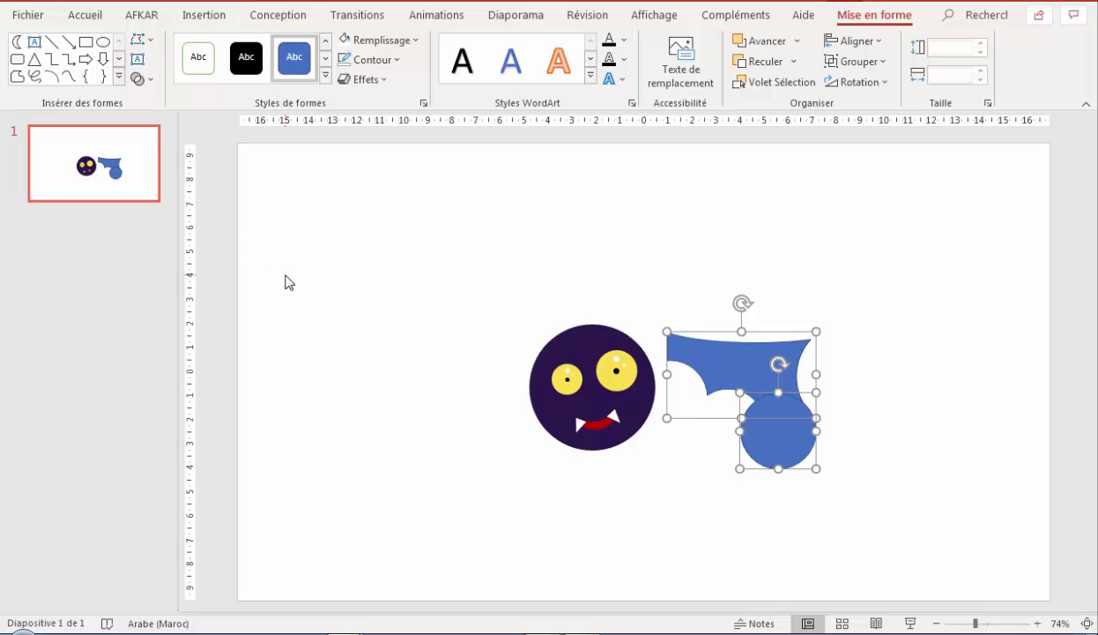
pyautogui.click(285, 283)
pyautogui.click(787, 421)
pyautogui.moveTo(817, 431); pyautogui.dragTo(825, 431)
pyautogui.click(755, 381)
pyautogui.keyDown('shift'); pyautogui.click(773, 458); pyautogui.keyUp('shift')
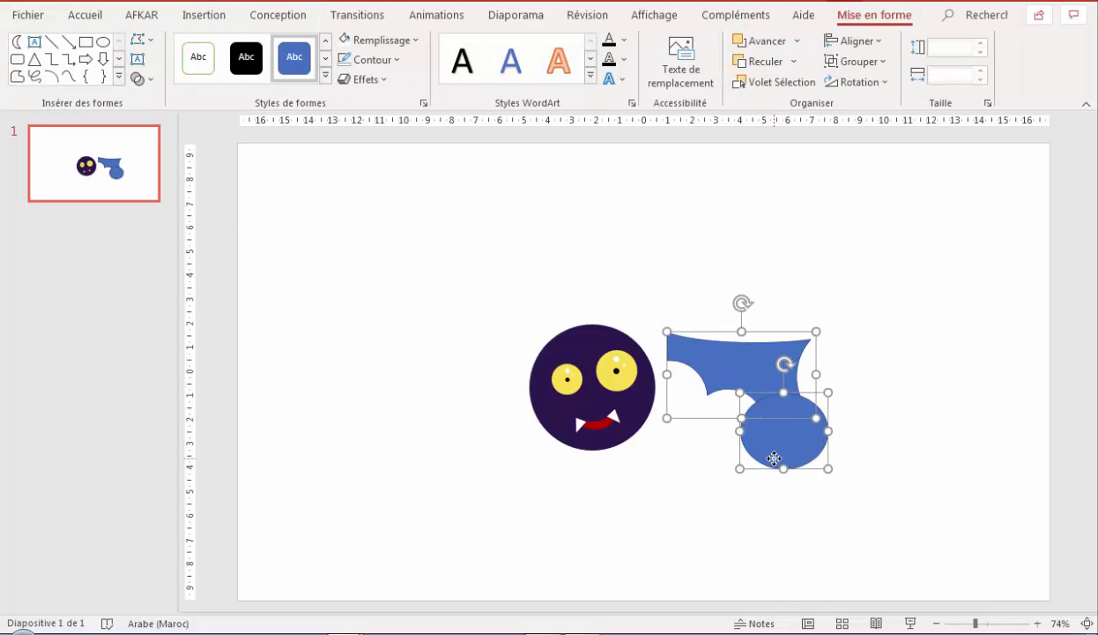
pyautogui.click(141, 78)
pyautogui.click(167, 200)
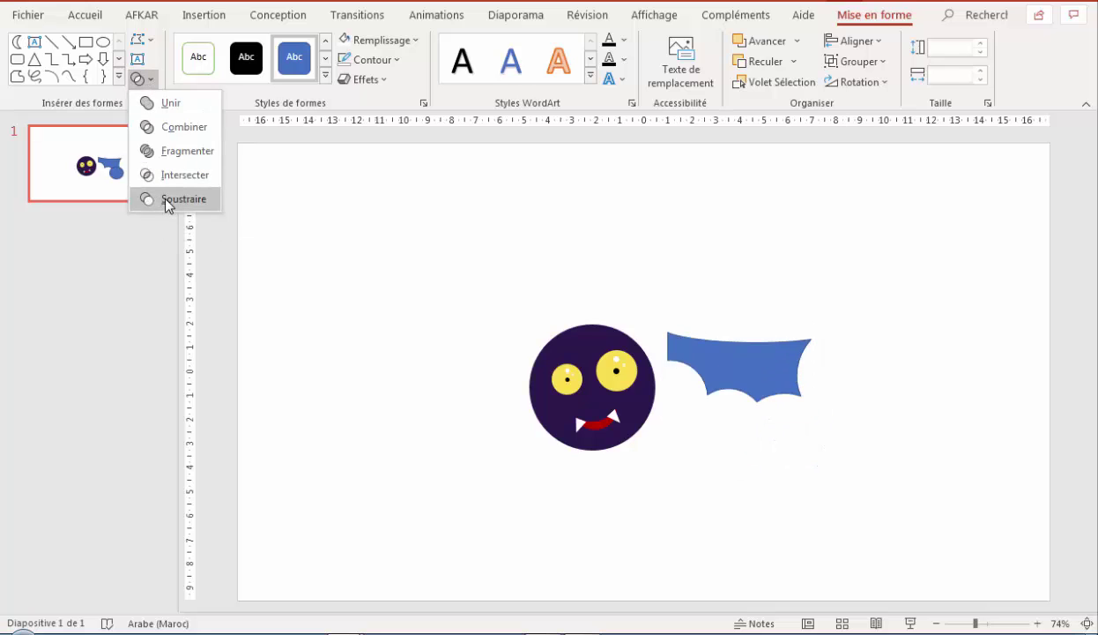
# - Fill the wing dark purple, tilt it upward, and attach it to the head
pyautogui.click(397, 42)
pyautogui.click(343, 250)
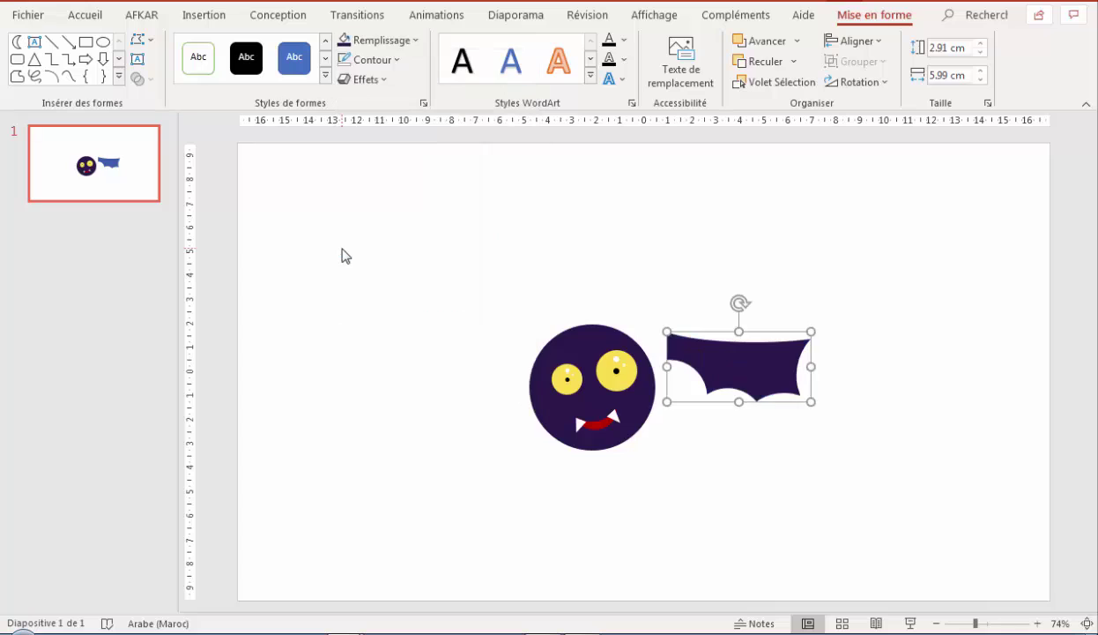
pyautogui.moveTo(731, 297); pyautogui.dragTo(708, 307)
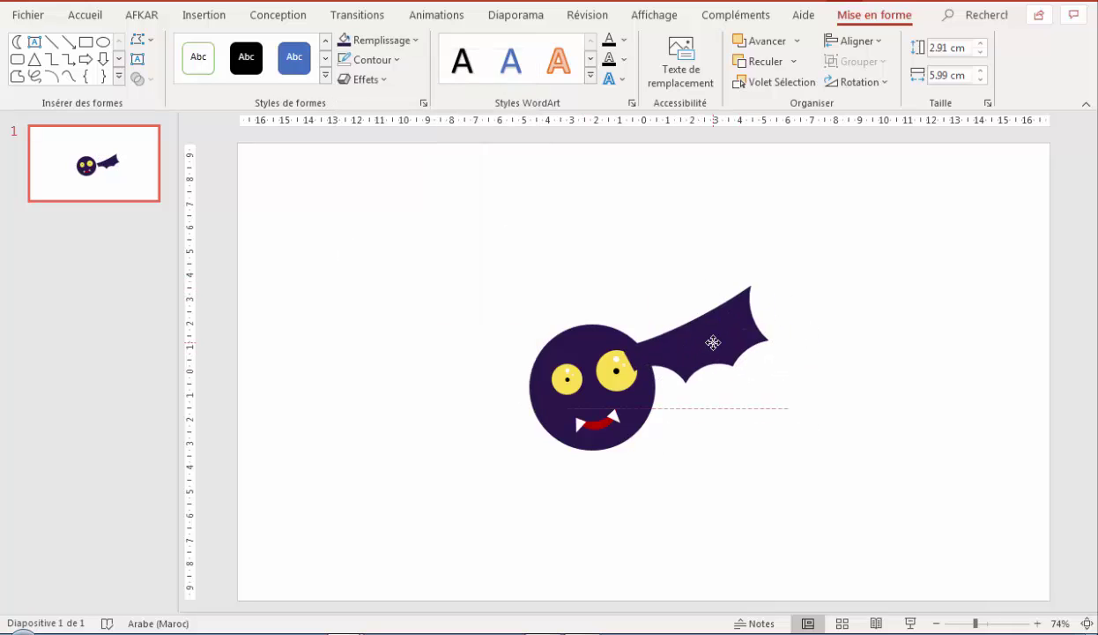
pyautogui.moveTo(758, 365); pyautogui.dragTo(721, 342)
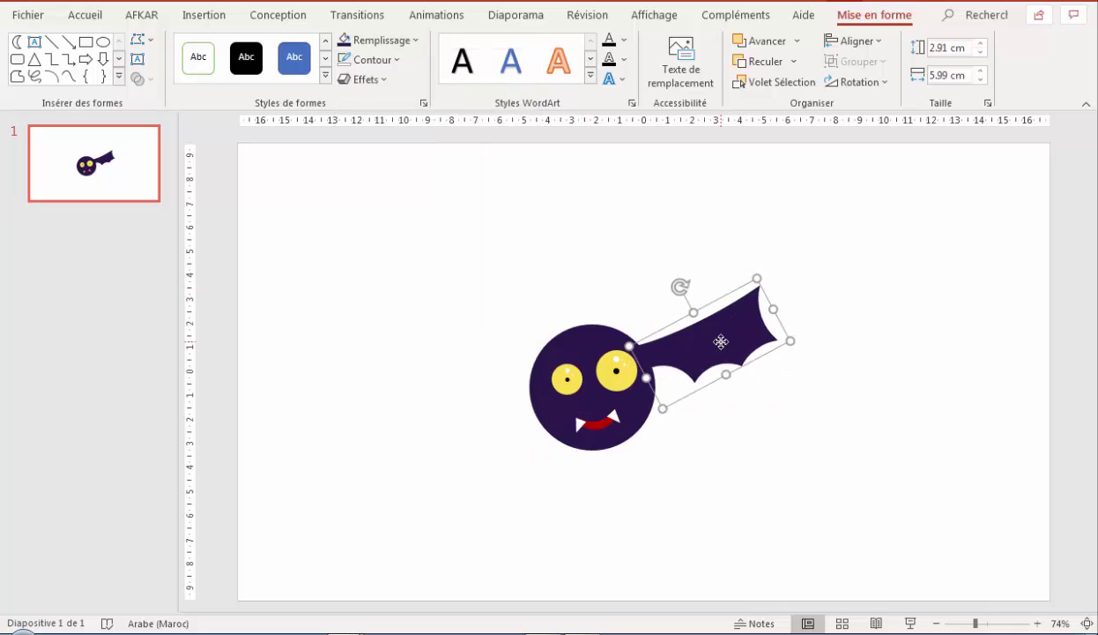
# - Duplicate the wing to the head's left, mirror it horizontally, and group both wings
pyautogui.moveTo(721, 342); pyautogui.dragTo(482, 342)
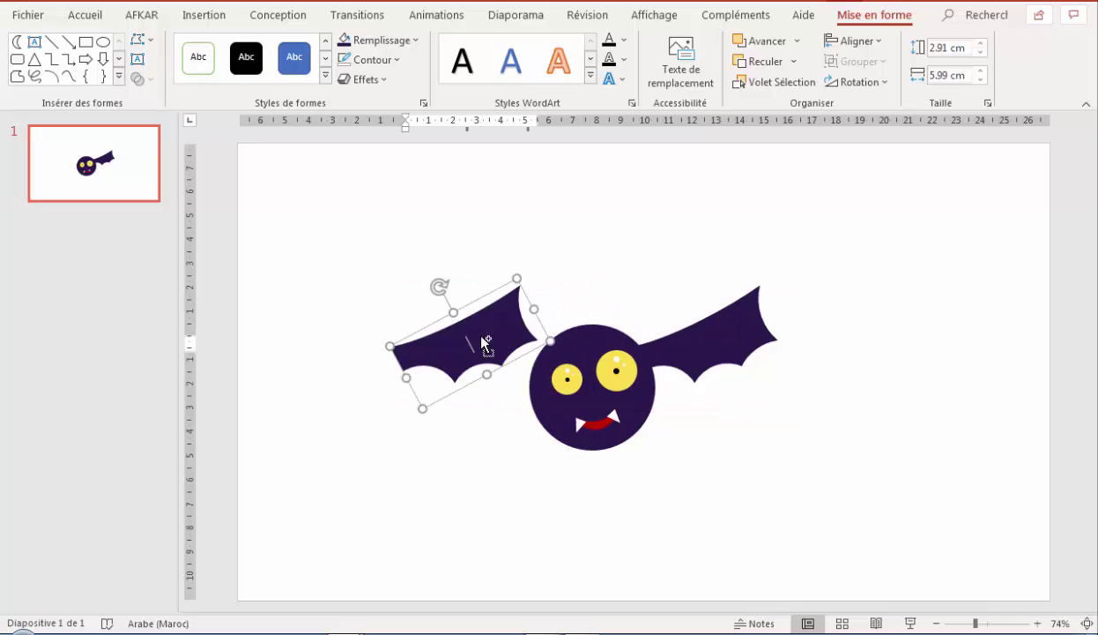
pyautogui.click(855, 84)
pyautogui.click(848, 179)
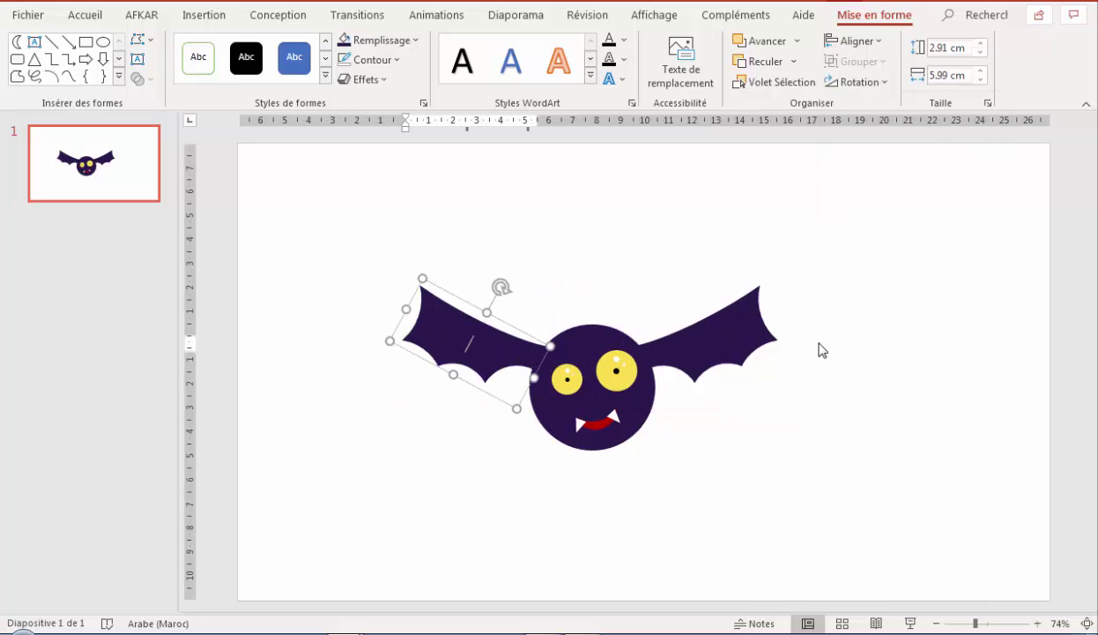
pyautogui.keyDown('shift'); pyautogui.click(718, 328); pyautogui.keyUp('shift')
pyautogui.click(874, 85)
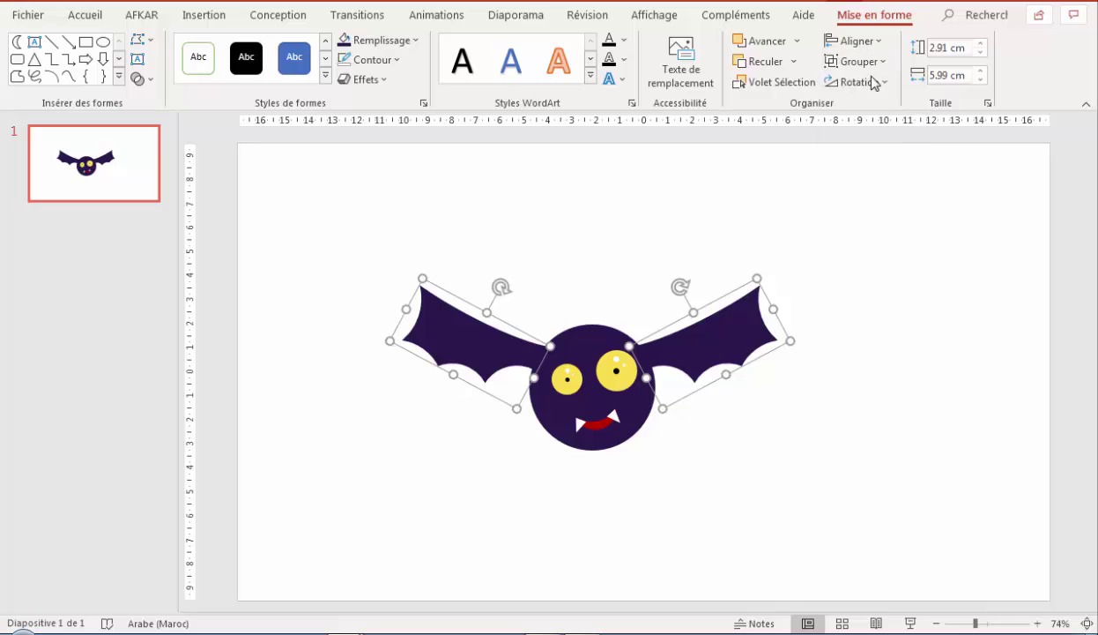
pyautogui.click(667, 408)
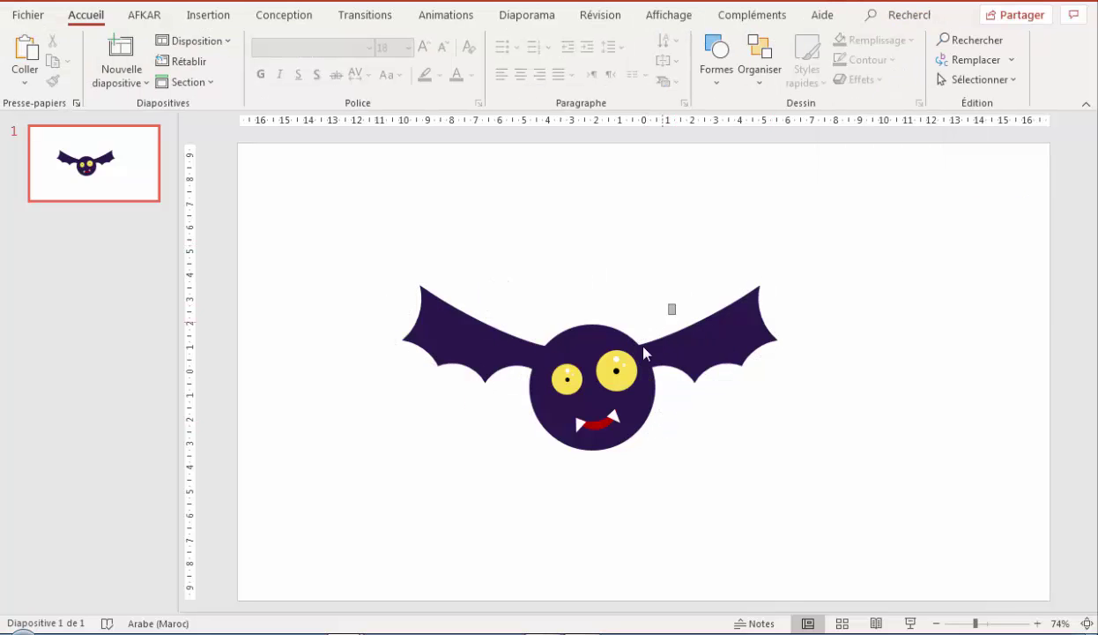
# - Group the face shapes and centre the head horizontally on the wings
pyautogui.moveTo(657, 296); pyautogui.dragTo(514, 469)
pyautogui.click(863, 62)
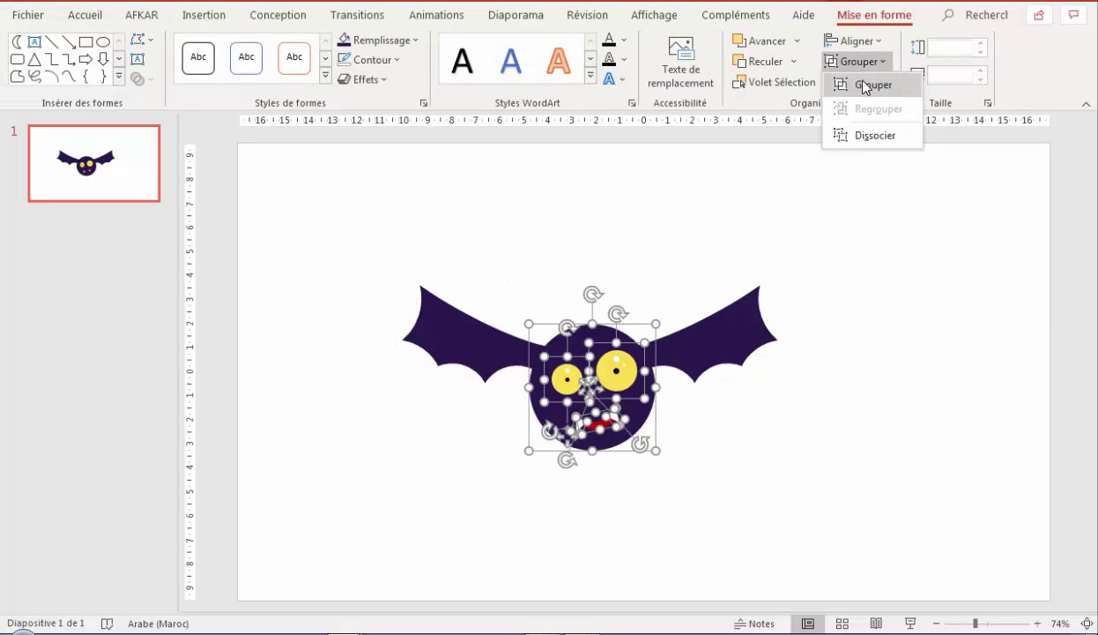
pyautogui.click(865, 85)
pyautogui.keyDown('shift'); pyautogui.click(731, 353); pyautogui.keyUp('shift')
pyautogui.click(853, 41)
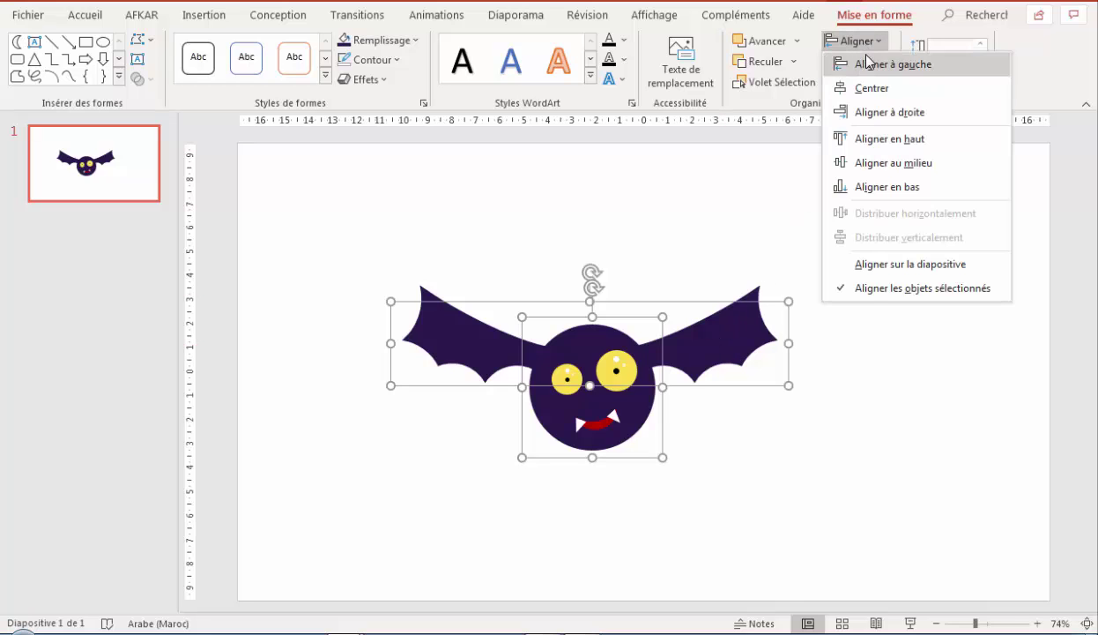
pyautogui.click(851, 88)
# - Send the wings group to the back, behind the purple head
pyautogui.click(735, 373)
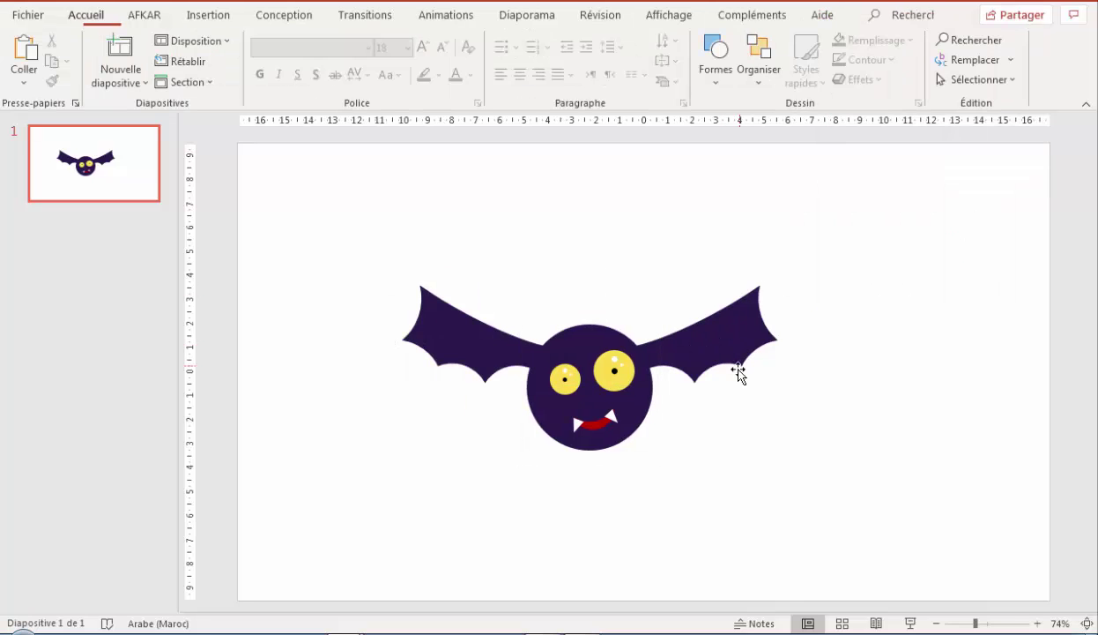
pyautogui.click(719, 357)
pyautogui.click(874, 15)
pyautogui.click(793, 61)
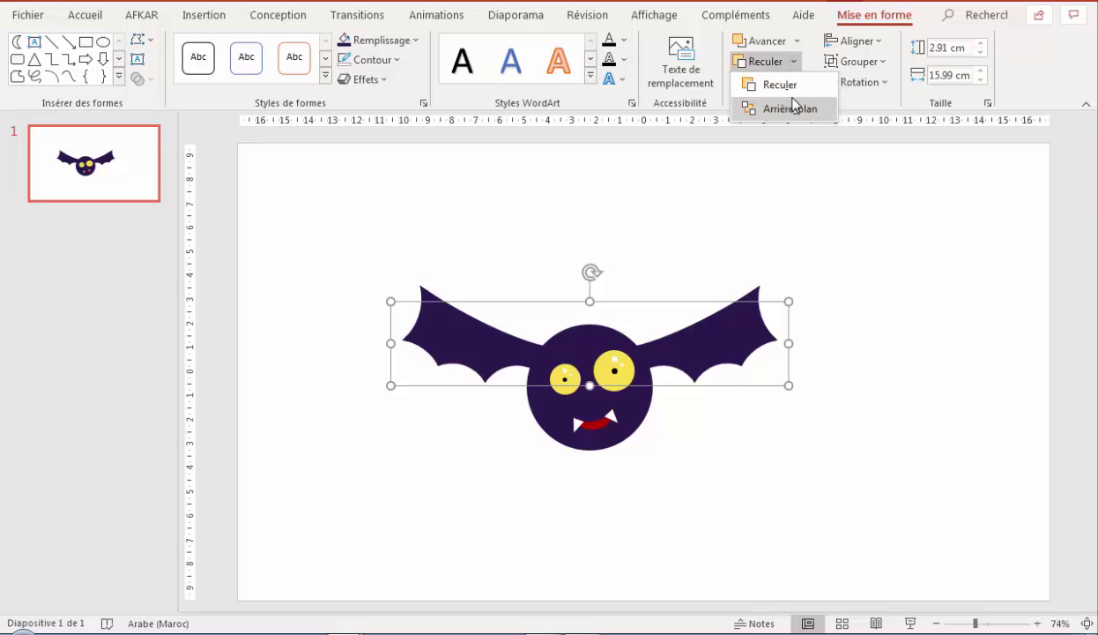
pyautogui.click(795, 108)
pyautogui.click(891, 236)
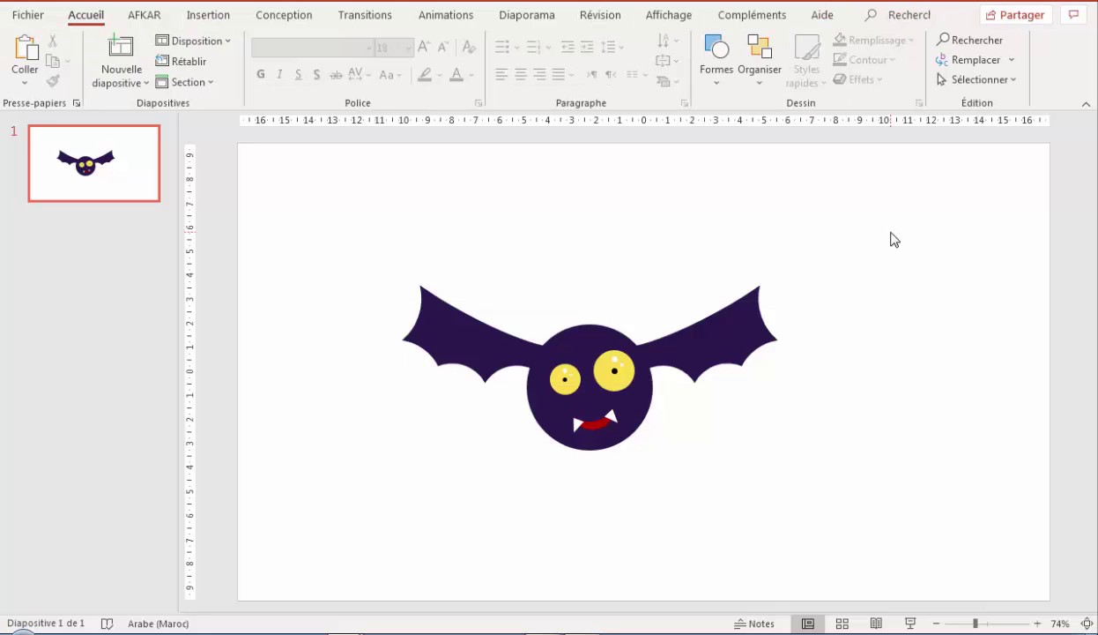
pyautogui.click(694, 351)
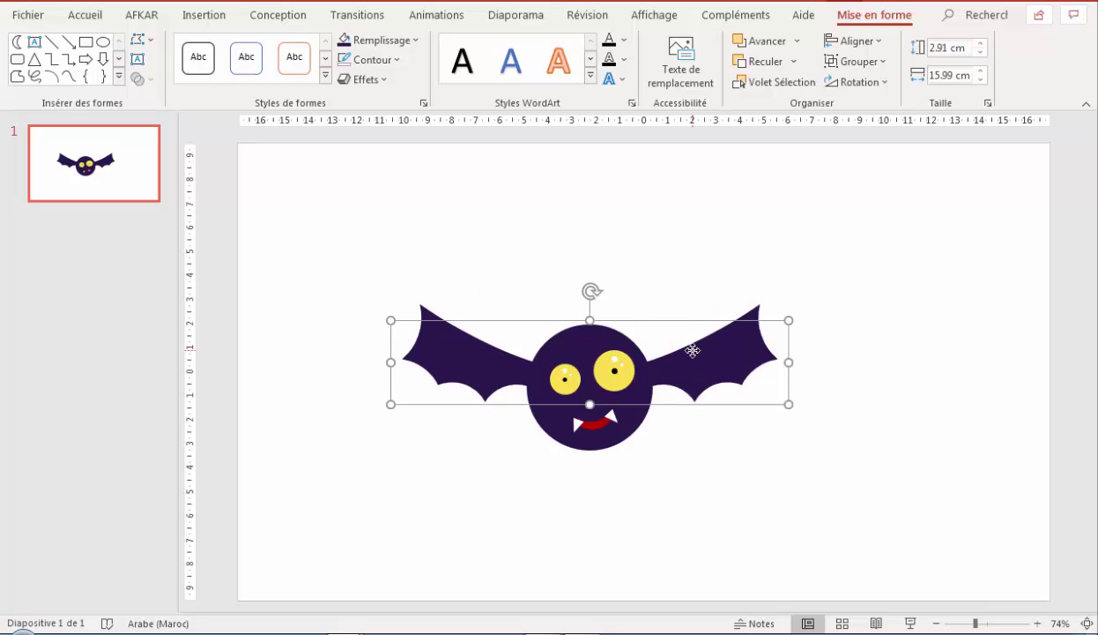
pyautogui.click(693, 243)
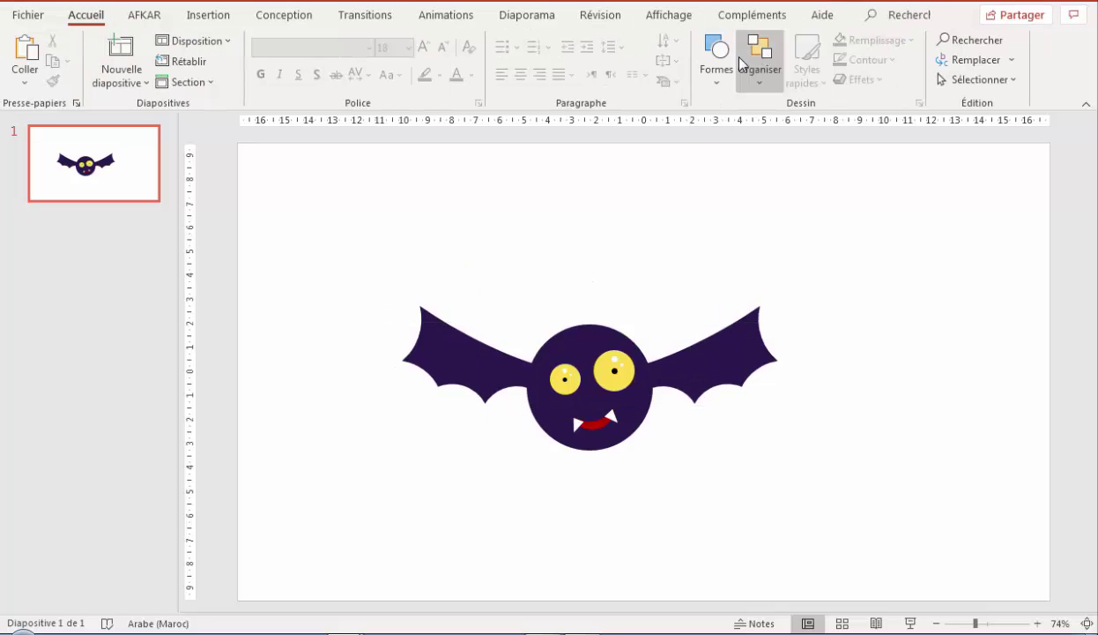
pyautogui.click(718, 85)
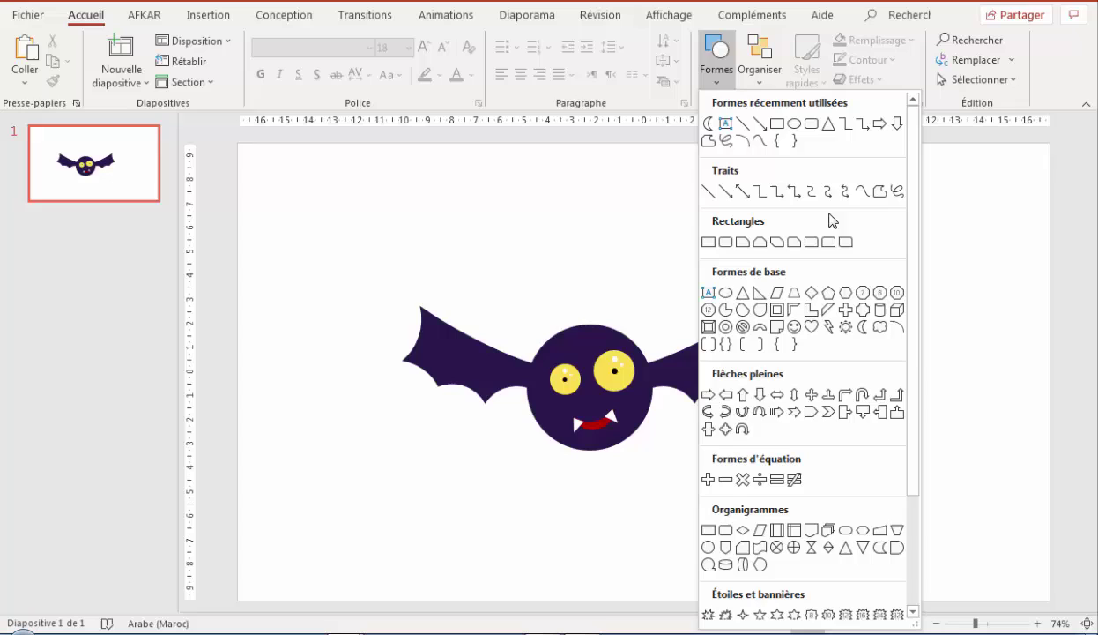
# - Draw a Lune crescent above the bat's head and fill it yellow
pyautogui.click(862, 328)
pyautogui.moveTo(627, 248)
pyautogui.mouseDown()
pyautogui.moveTo(624, 265)
pyautogui.moveTo(666, 236)
pyautogui.mouseUp()
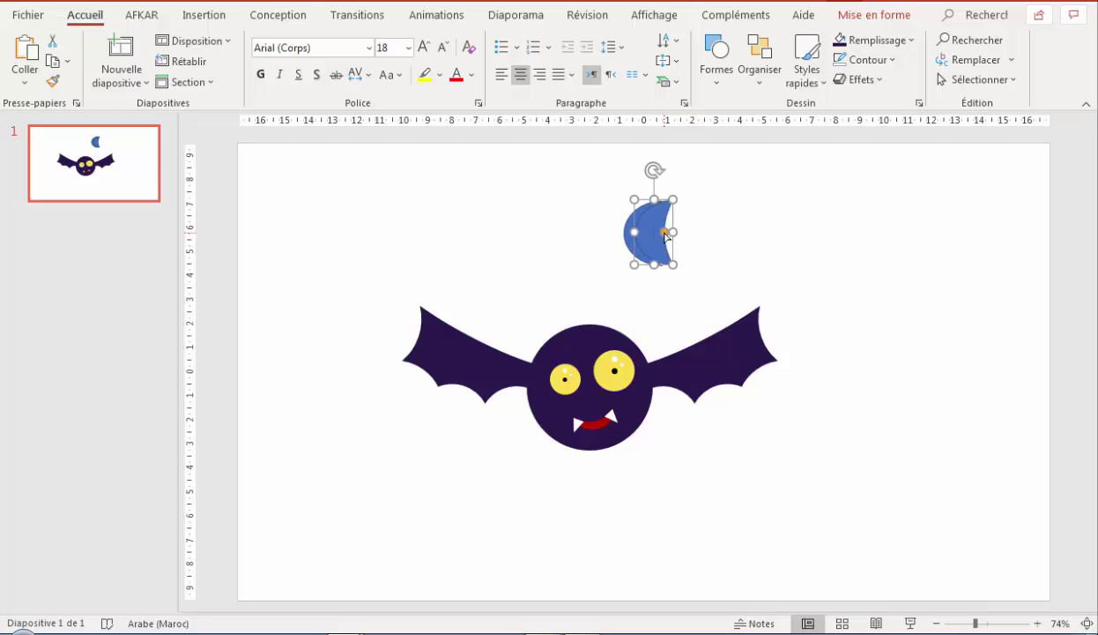
pyautogui.click(709, 198)
pyautogui.click(659, 240)
pyautogui.click(620, 229)
pyautogui.click(631, 232)
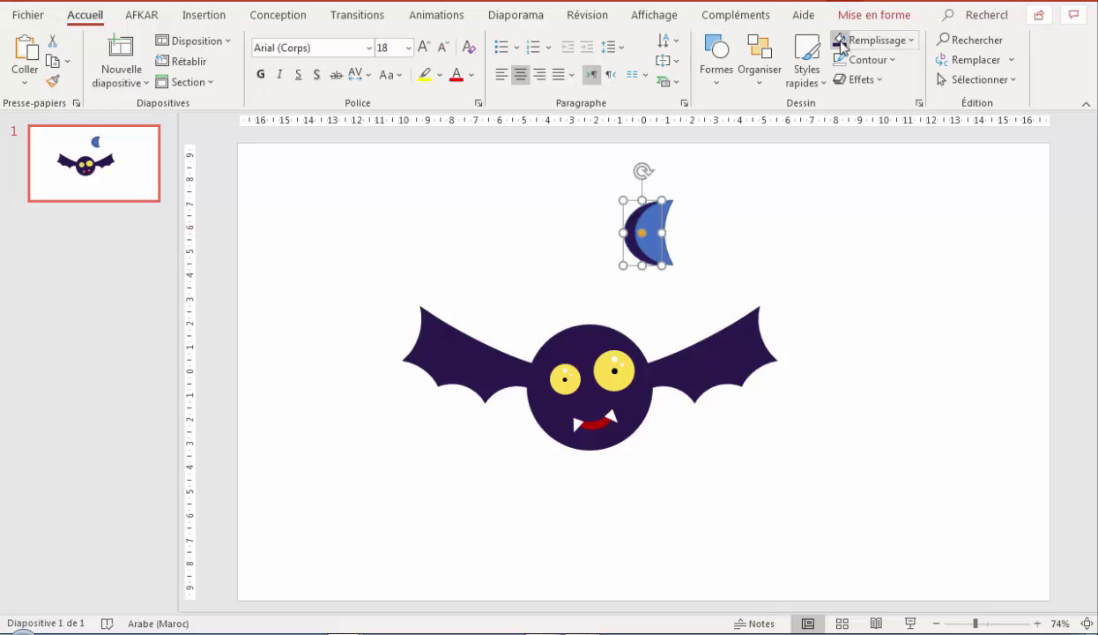
pyautogui.moveTo(666, 257); pyautogui.dragTo(677, 256)
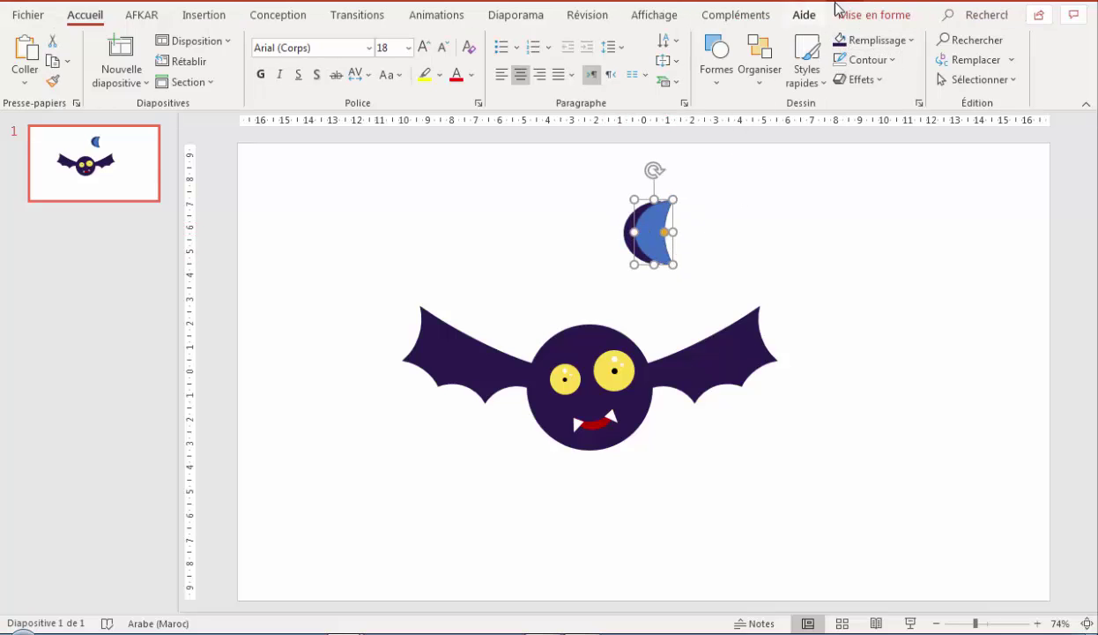
pyautogui.click(875, 39)
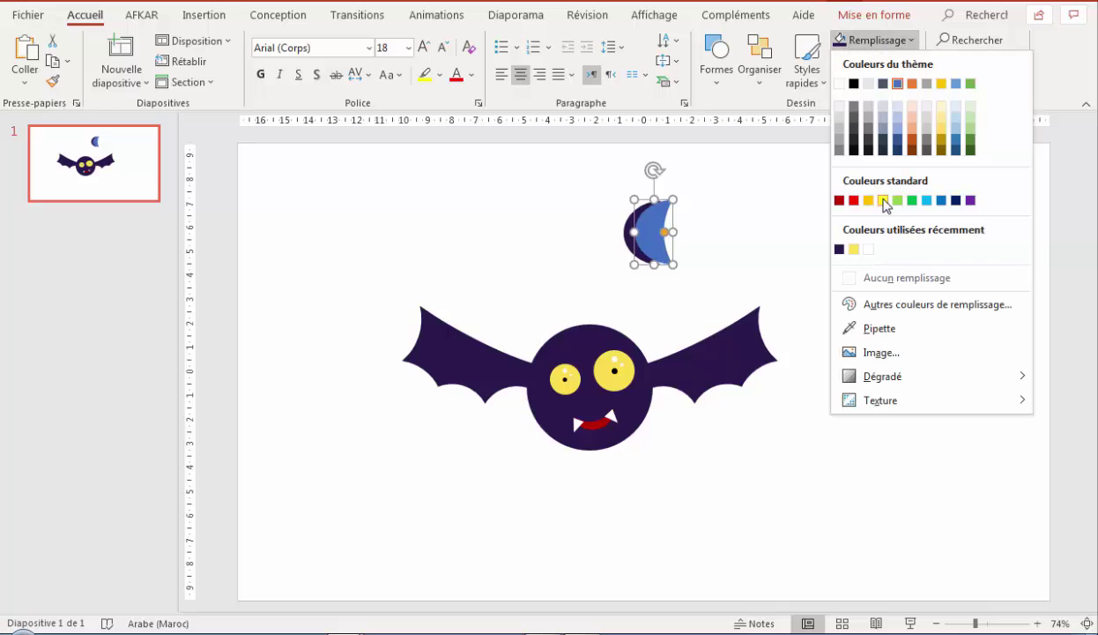
pyautogui.click(854, 250)
pyautogui.click(804, 260)
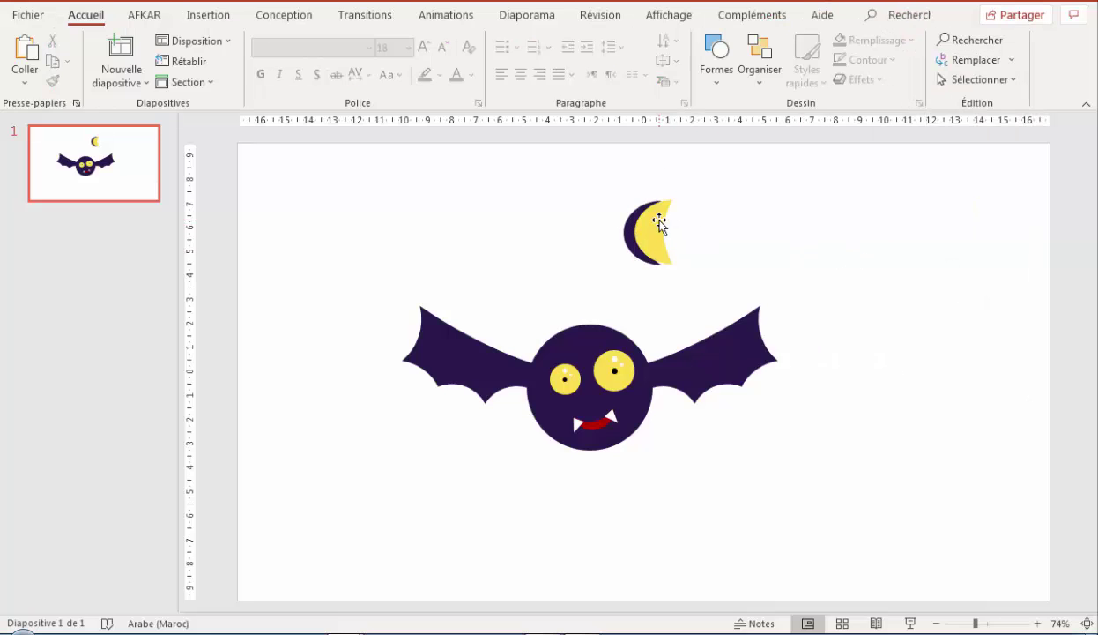
# - Group the crescent parts, then move, tilt and layer the horn on the bat's head
pyautogui.moveTo(694, 190); pyautogui.dragTo(577, 293)
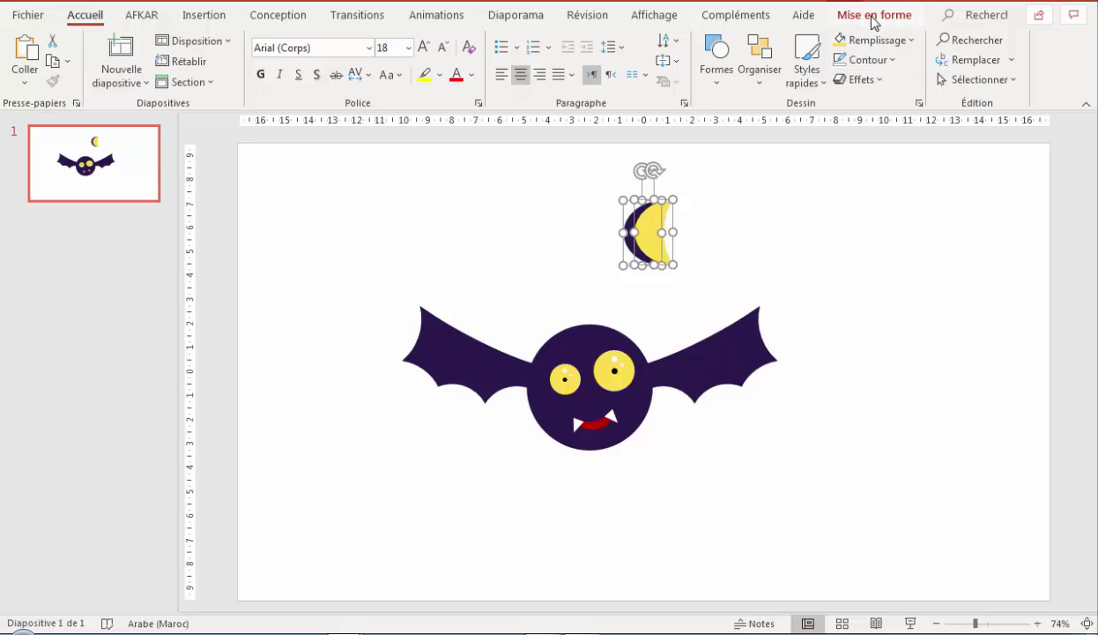
pyautogui.click(874, 15)
pyautogui.click(855, 61)
pyautogui.click(869, 82)
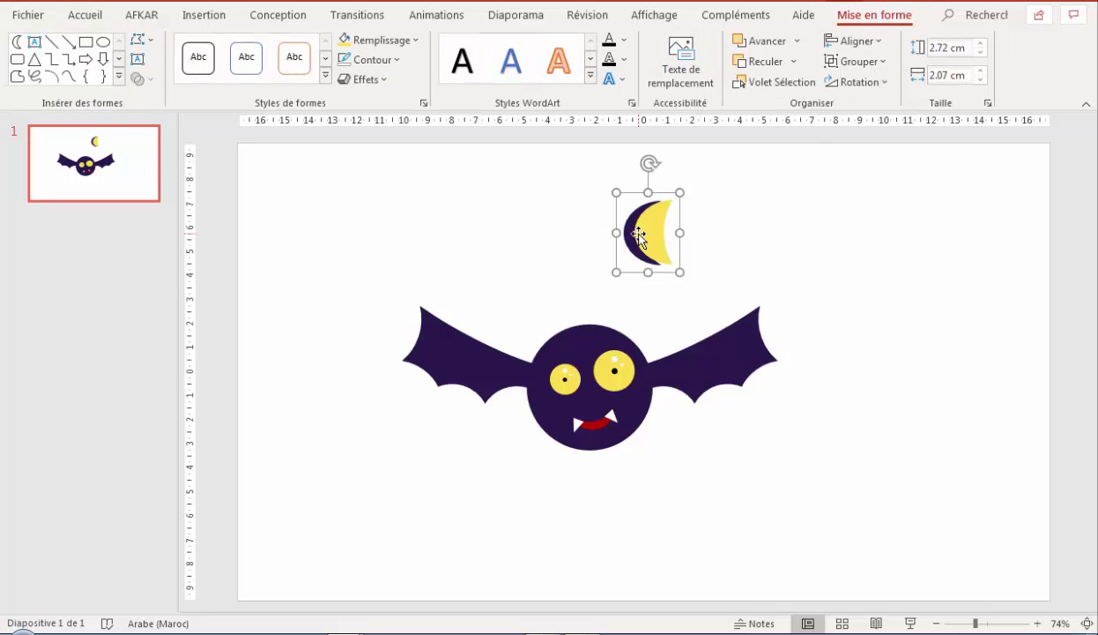
pyautogui.moveTo(635, 222)
pyautogui.mouseDown()
pyautogui.moveTo(614, 288)
pyautogui.moveTo(617, 274)
pyautogui.moveTo(637, 272)
pyautogui.moveTo(614, 322)
pyautogui.mouseUp()
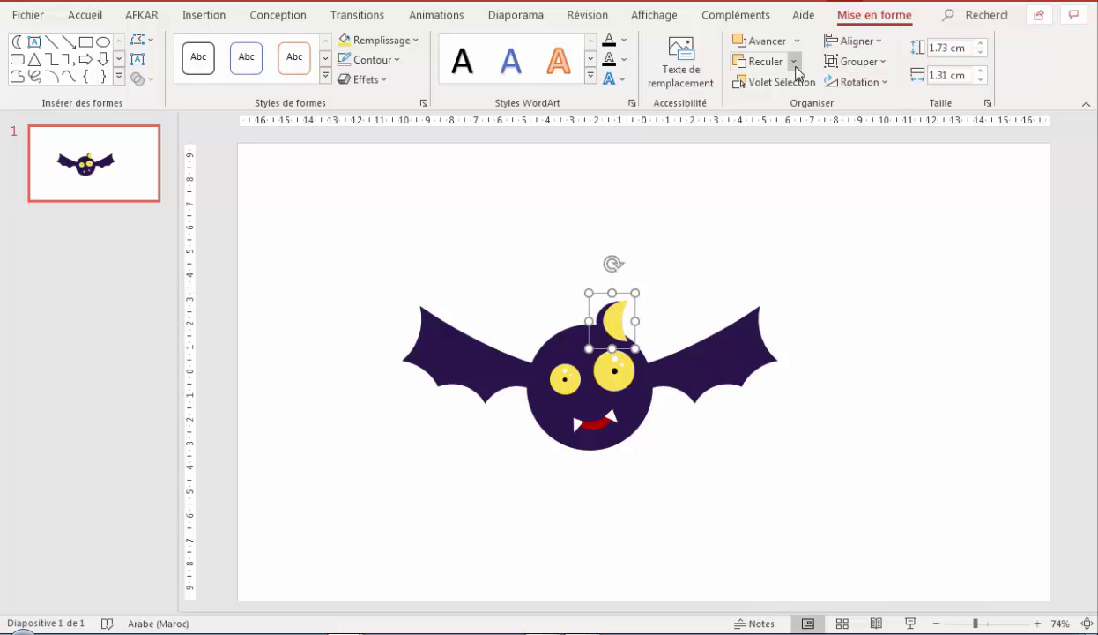
pyautogui.click(794, 61)
pyautogui.click(780, 84)
pyautogui.moveTo(613, 262); pyautogui.dragTo(625, 270)
pyautogui.moveTo(613, 314); pyautogui.dragTo(558, 323)
# - Flip the copied horn horizontally and send it behind the head
pyautogui.click(855, 82)
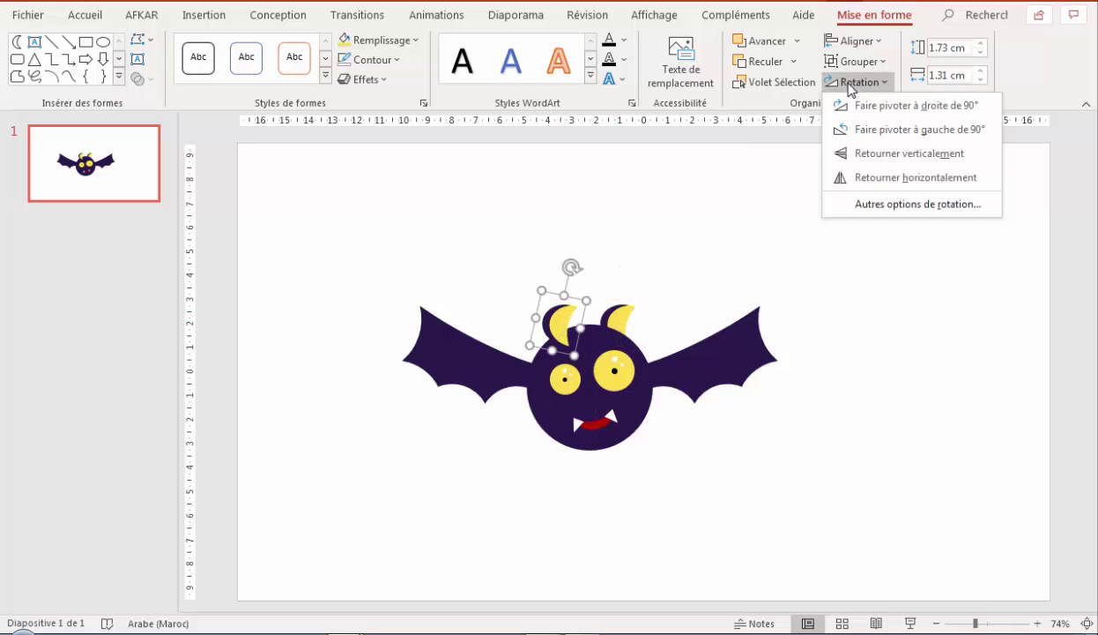
pyautogui.click(846, 176)
pyautogui.click(794, 62)
pyautogui.click(793, 118)
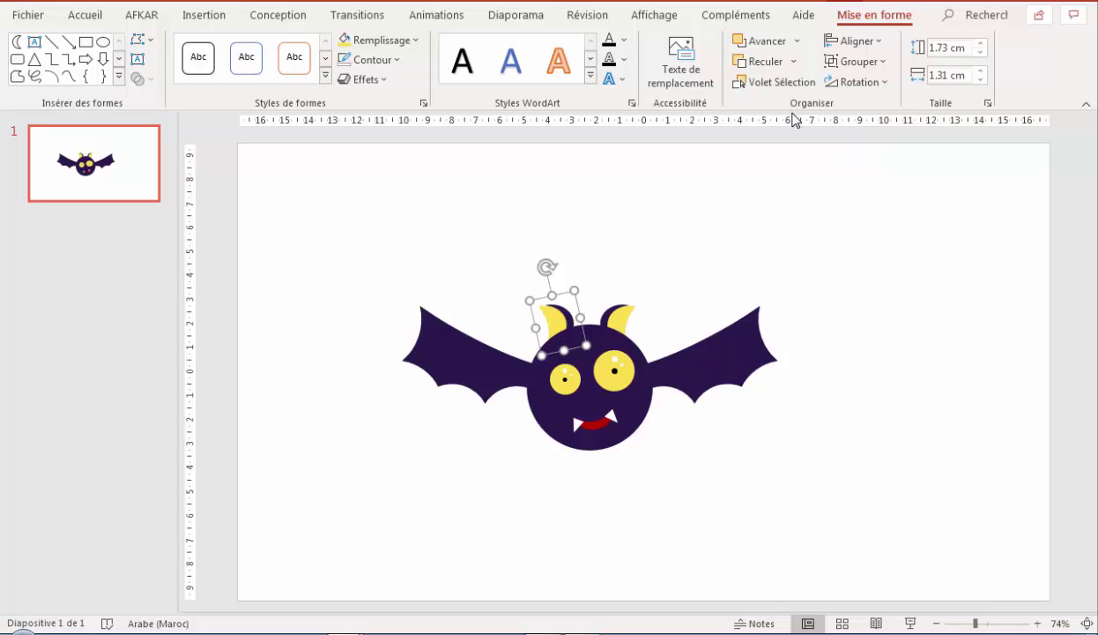
pyautogui.click(703, 244)
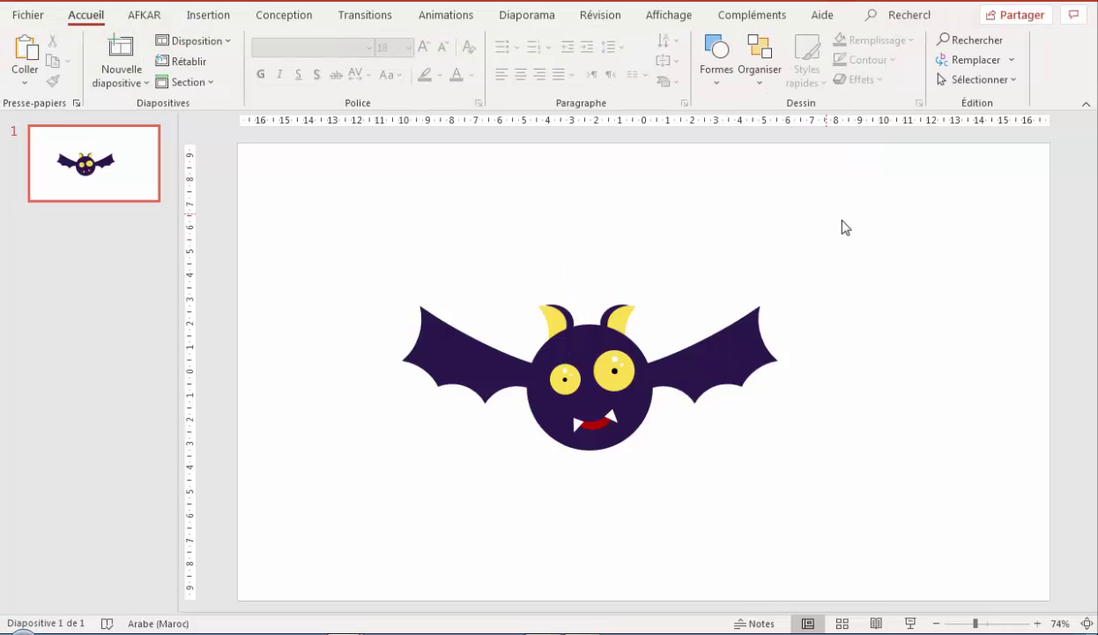
# - Group all of the bat's shapes and tilt the group as if in flight
pyautogui.moveTo(842, 220); pyautogui.dragTo(363, 520)
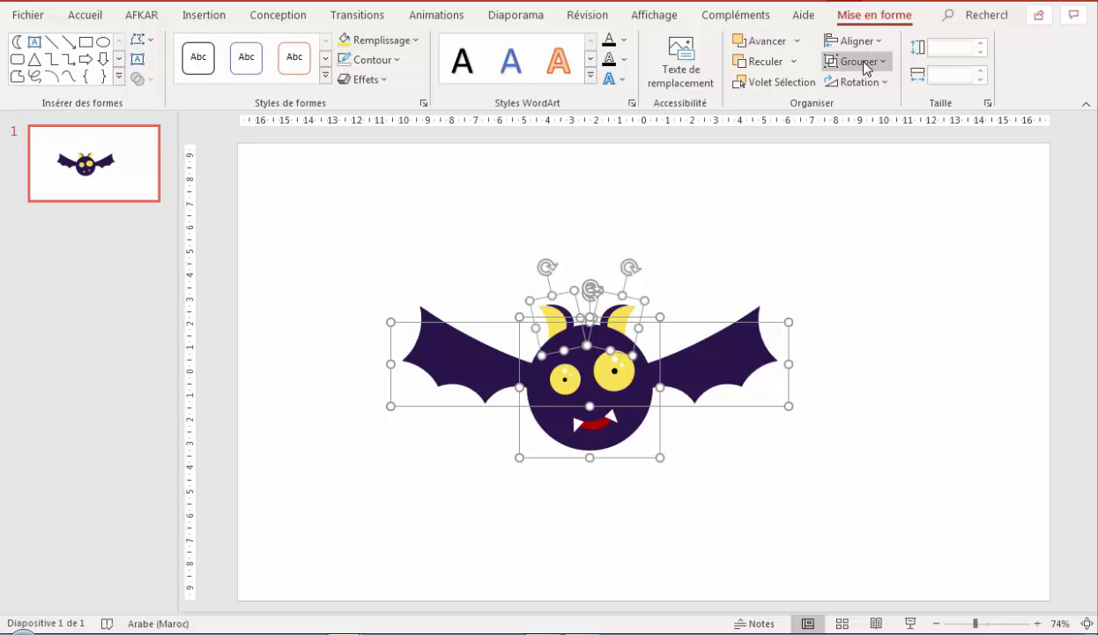
pyautogui.click(866, 61)
pyautogui.click(869, 108)
pyautogui.moveTo(590, 262); pyautogui.dragTo(570, 262)
# - Centre the grouped bat horizontally and vertically on the slide
pyautogui.click(855, 40)
pyautogui.click(873, 88)
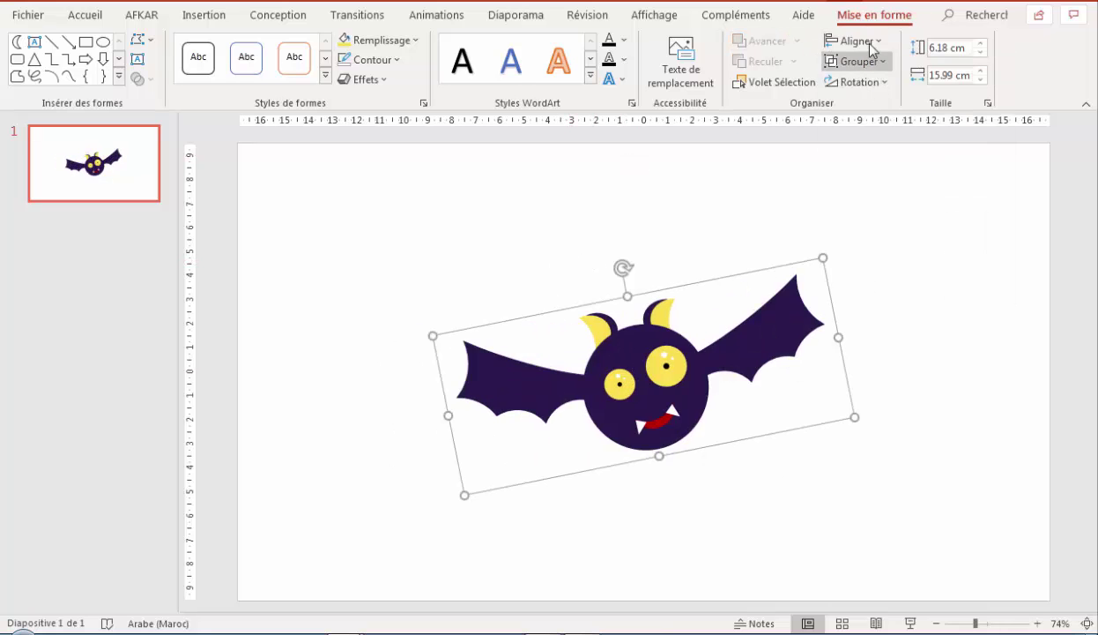
pyautogui.click(856, 41)
pyautogui.click(884, 166)
pyautogui.press('Escape')
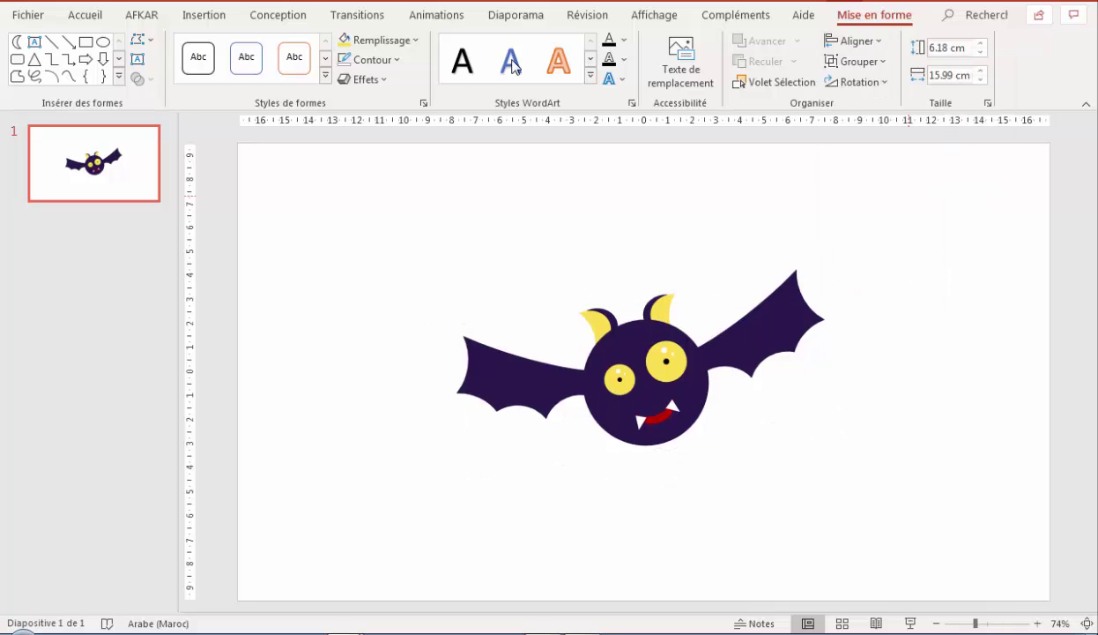
# - Draw a large oval over the slide centre and fill it yellow
pyautogui.click(719, 70)
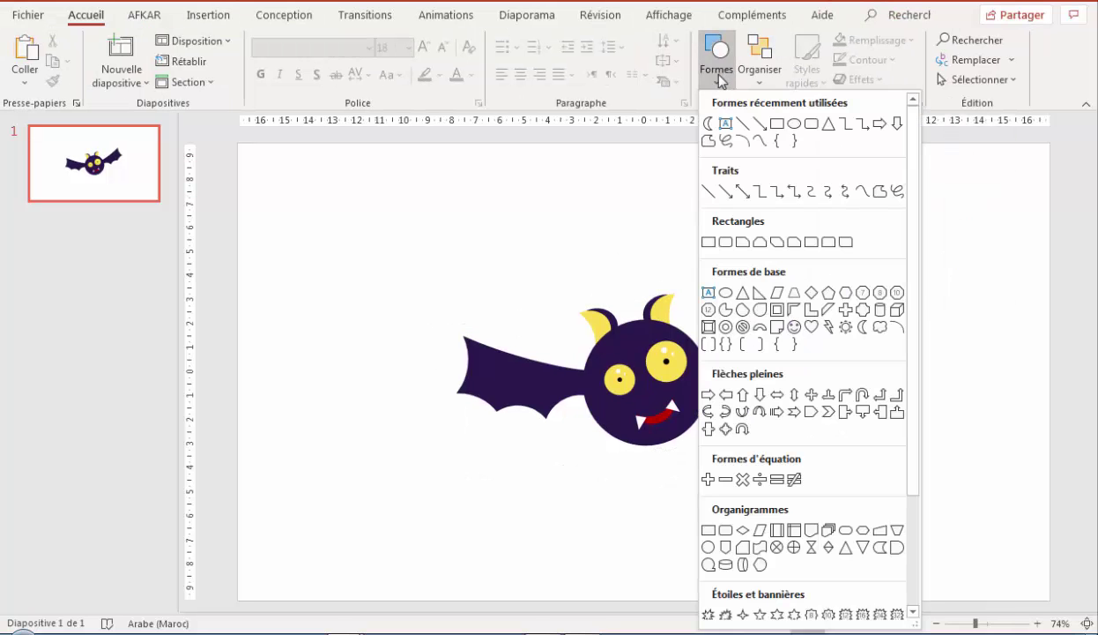
pyautogui.click(797, 124)
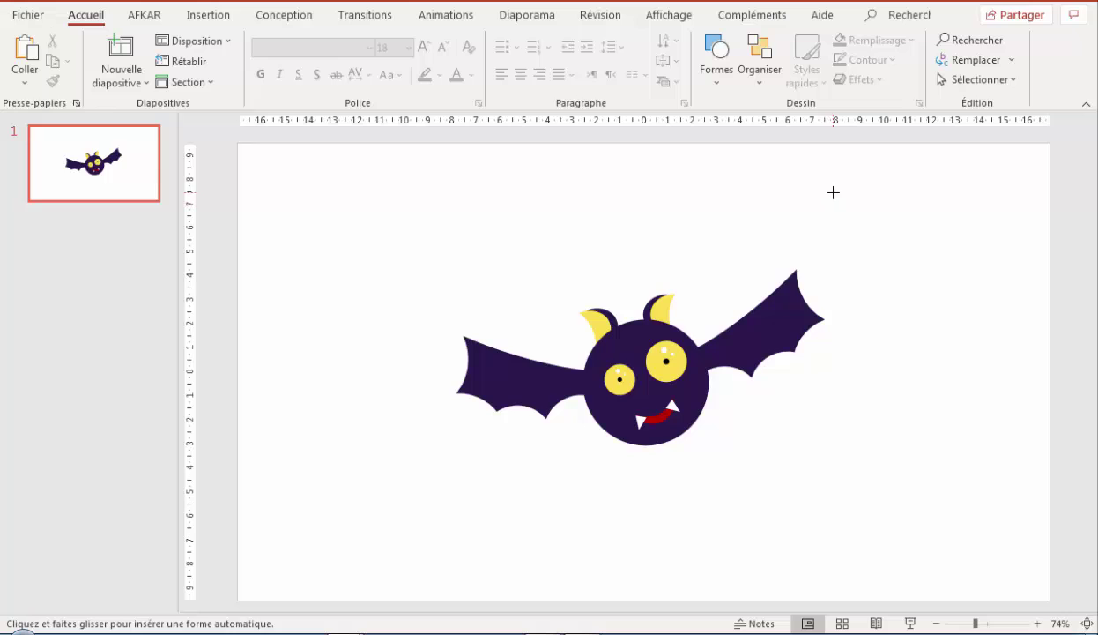
pyautogui.moveTo(833, 192); pyautogui.dragTo(434, 451)
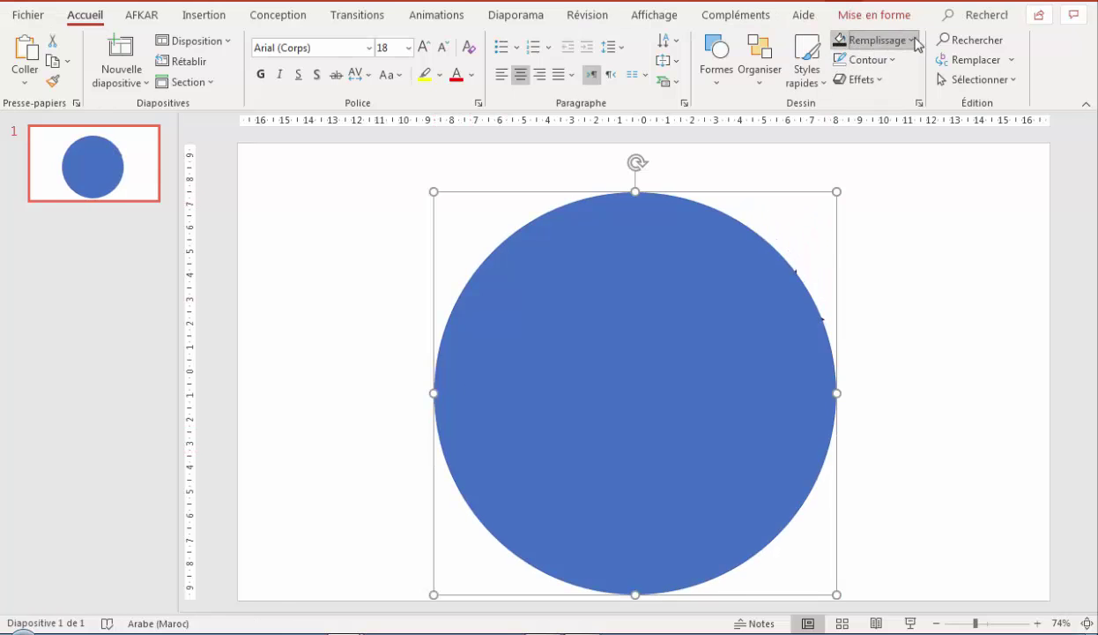
pyautogui.click(911, 41)
pyautogui.click(854, 250)
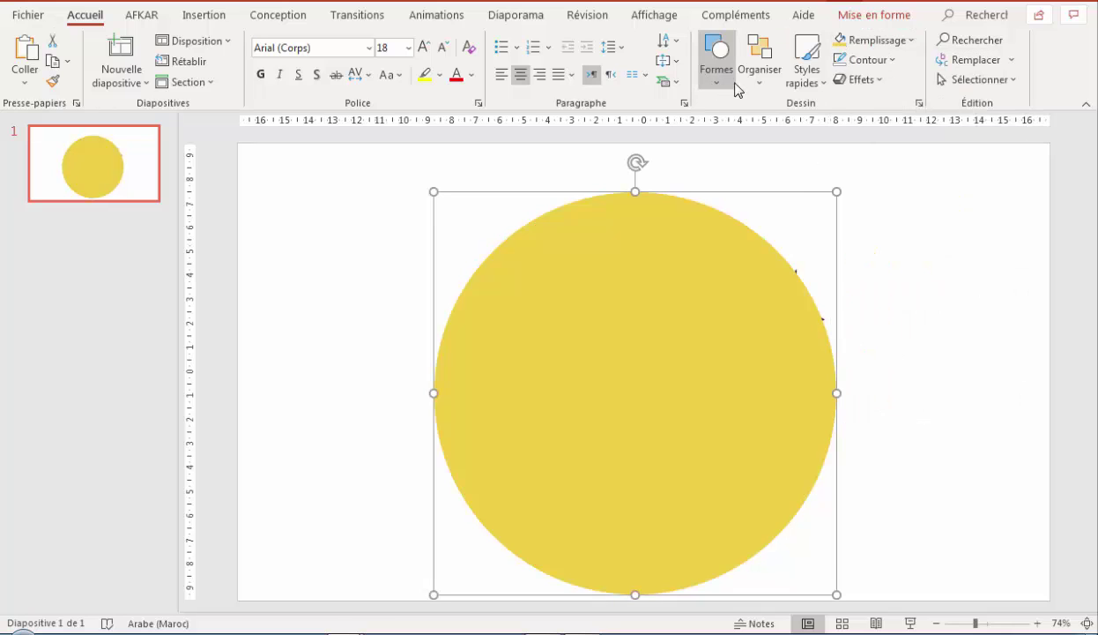
# - Bring the bat in front of the circle and centre the circle both ways
pyautogui.click(758, 71)
pyautogui.click(792, 178)
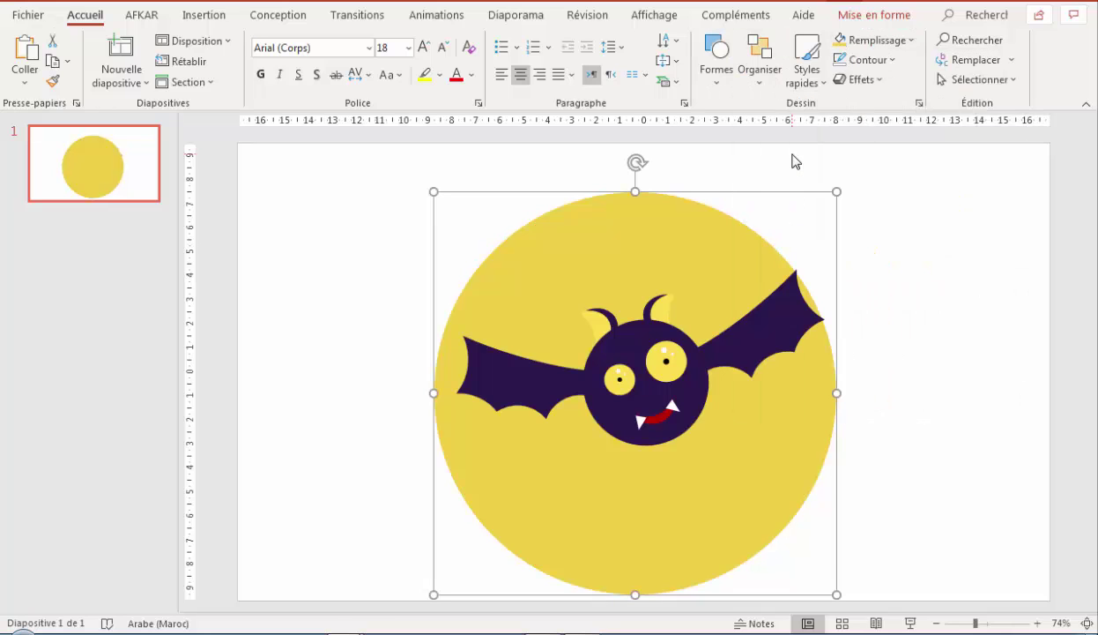
pyautogui.click(873, 15)
pyautogui.click(864, 39)
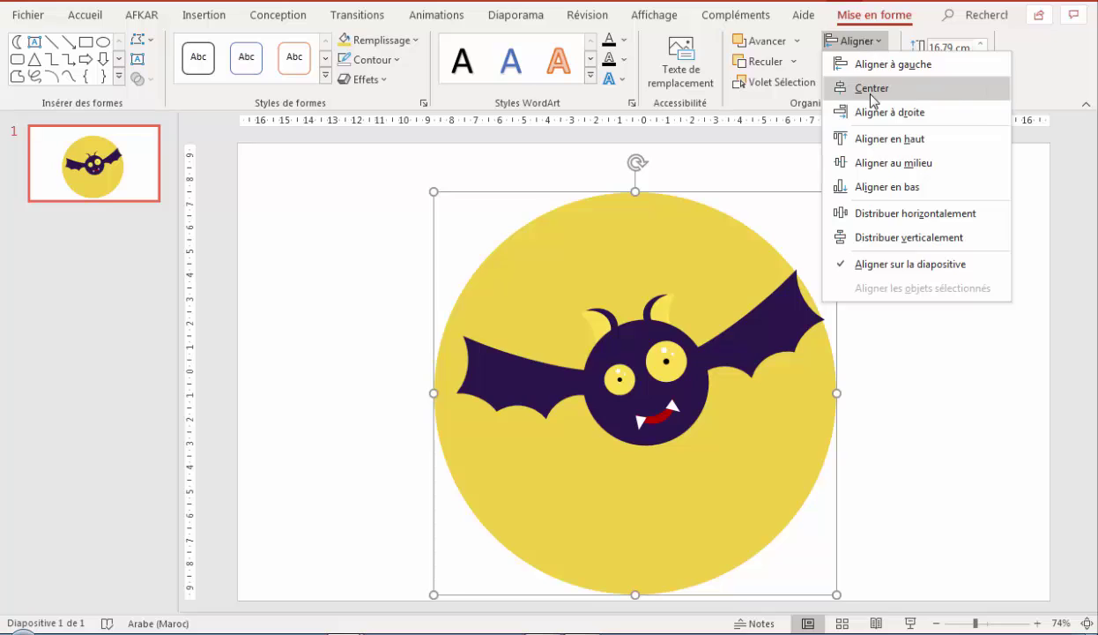
pyautogui.click(870, 86)
pyautogui.click(864, 44)
pyautogui.click(890, 162)
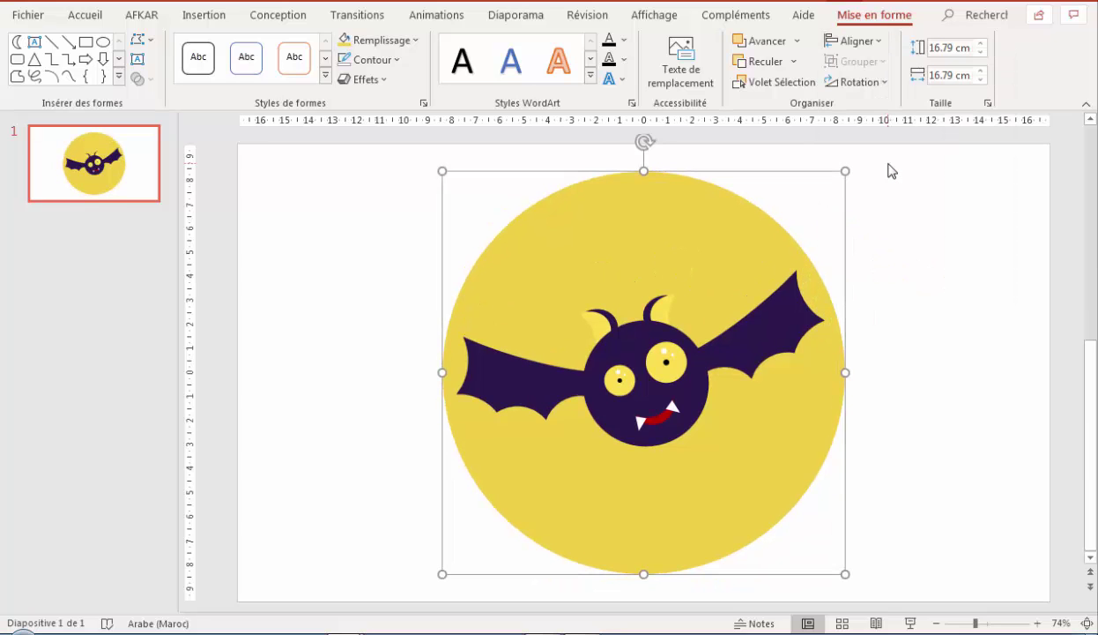
pyautogui.click(919, 168)
# - Fill the slide background with the recent dark brown colour in Format Background
pyautogui.rightClick(922, 250)
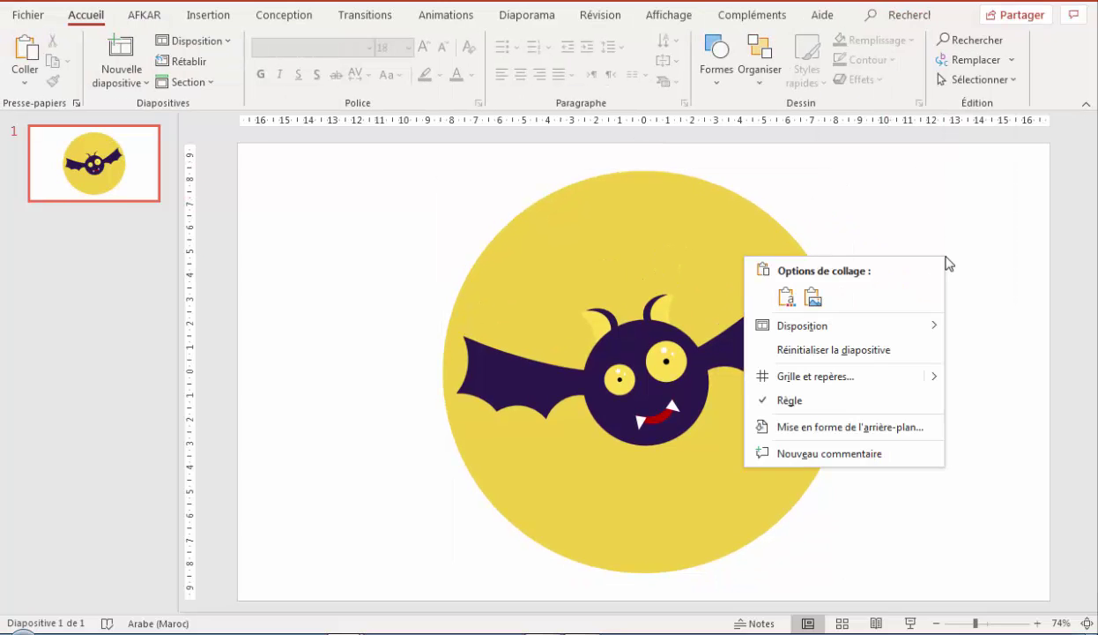
pyautogui.click(879, 430)
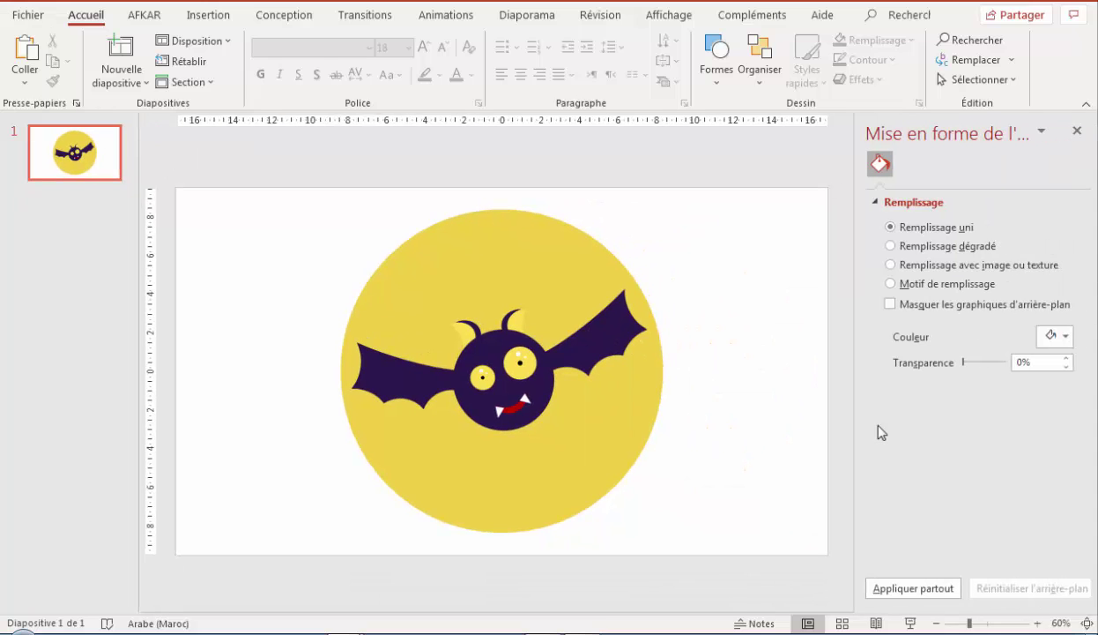
pyautogui.click(1066, 337)
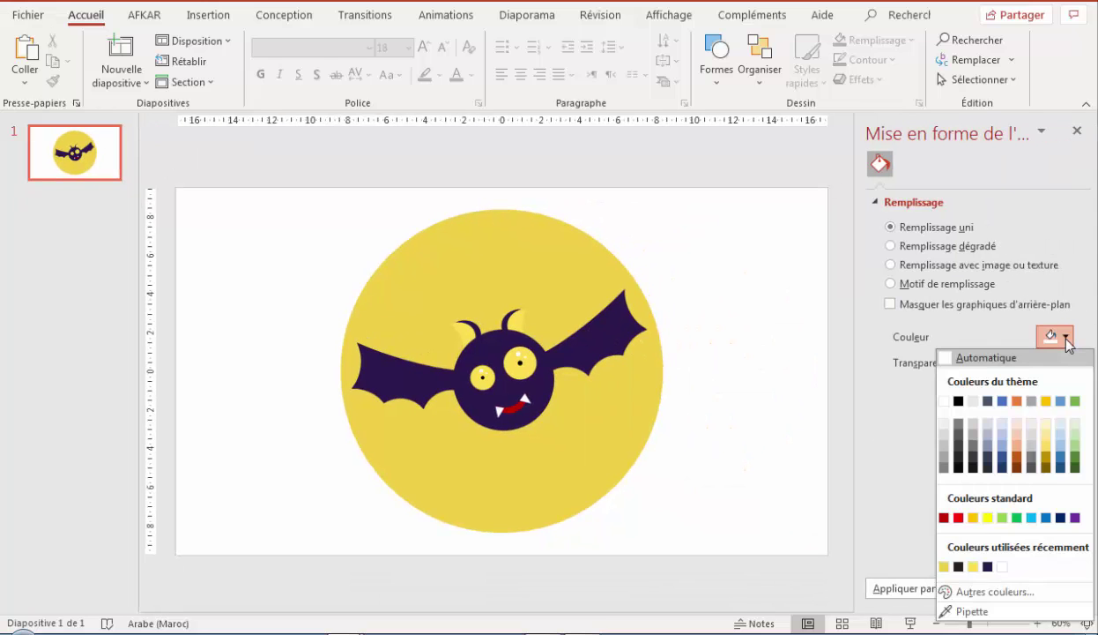
pyautogui.click(958, 567)
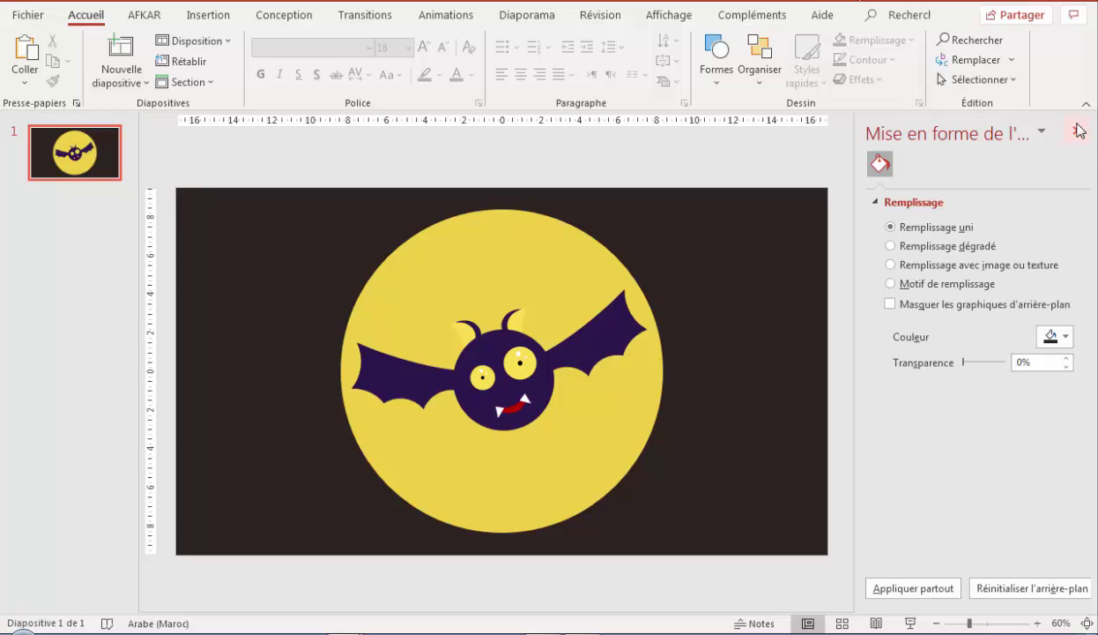
pyautogui.click(1078, 130)
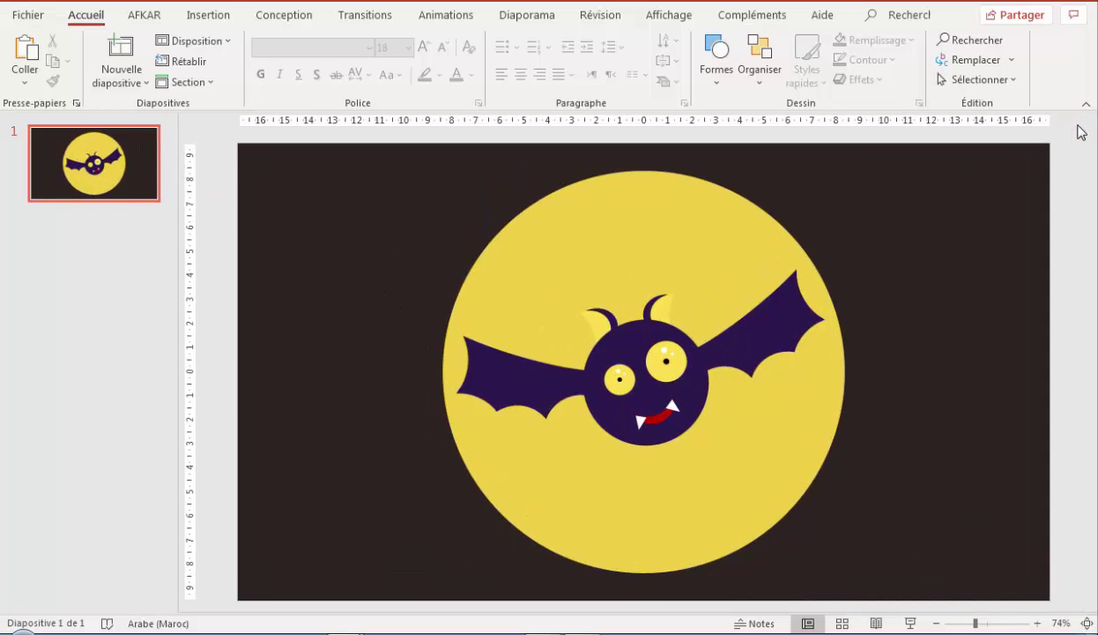
# - Trace three freeform crater shapes on the moon's lower right, left side and top
pyautogui.click(717, 85)
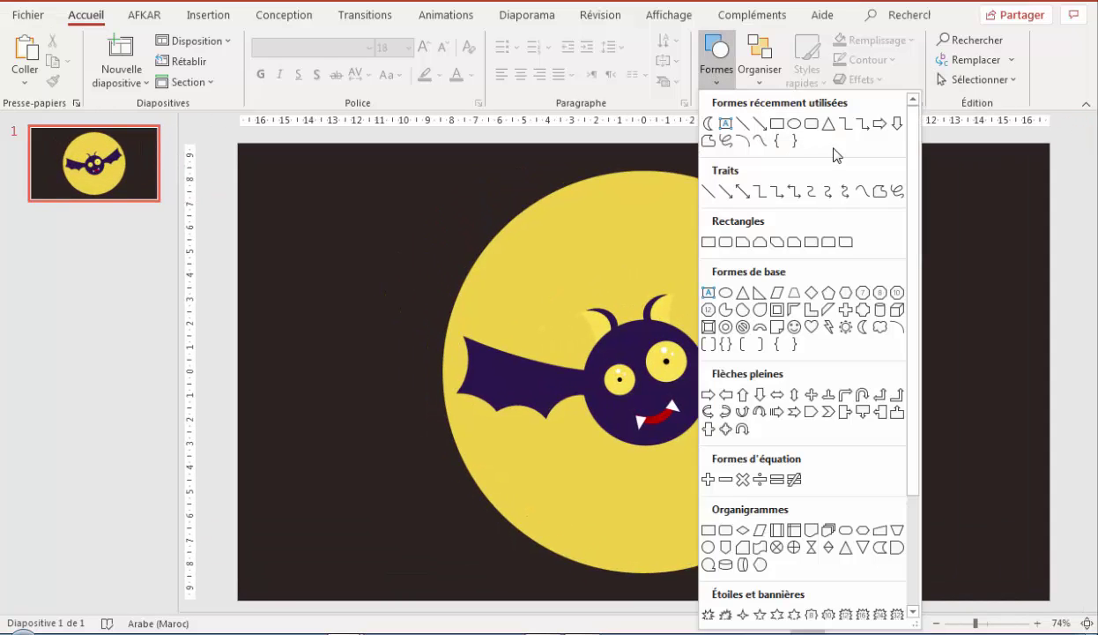
pyautogui.click(855, 187)
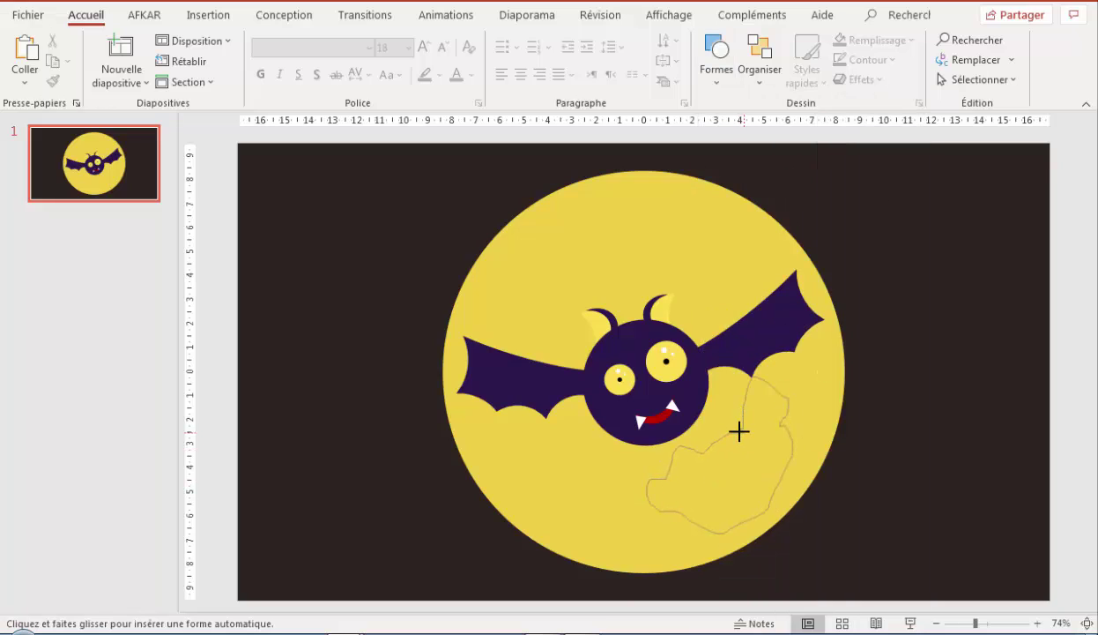
pyautogui.moveTo(739, 436); pyautogui.dragTo(741, 432)
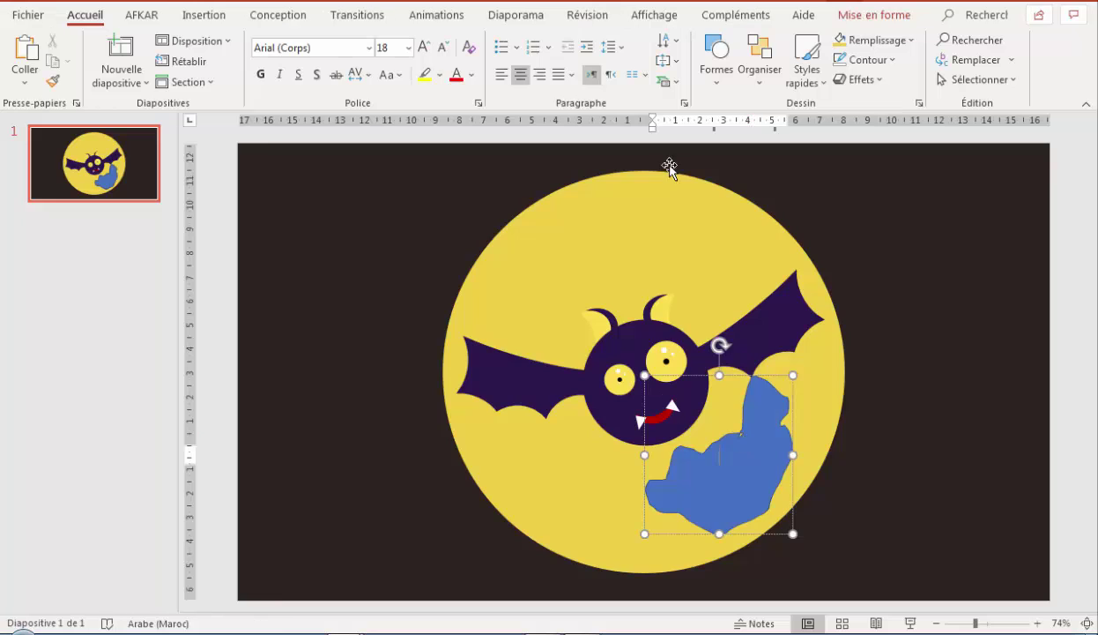
pyautogui.click(716, 57)
pyautogui.click(855, 187)
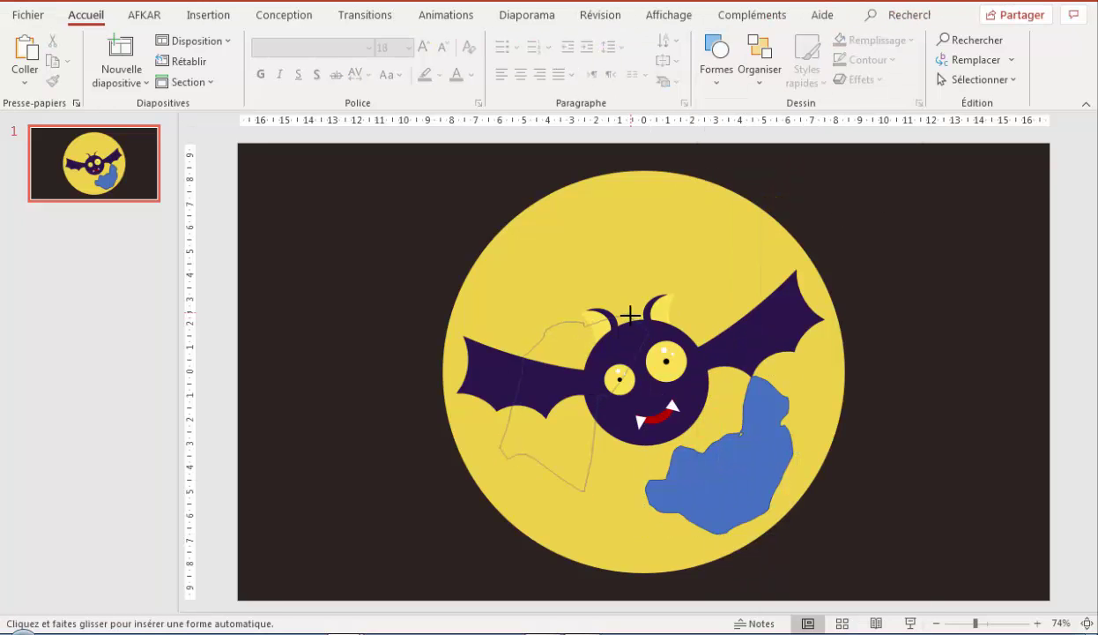
pyautogui.moveTo(630, 315); pyautogui.dragTo(632, 313)
pyautogui.click(717, 58)
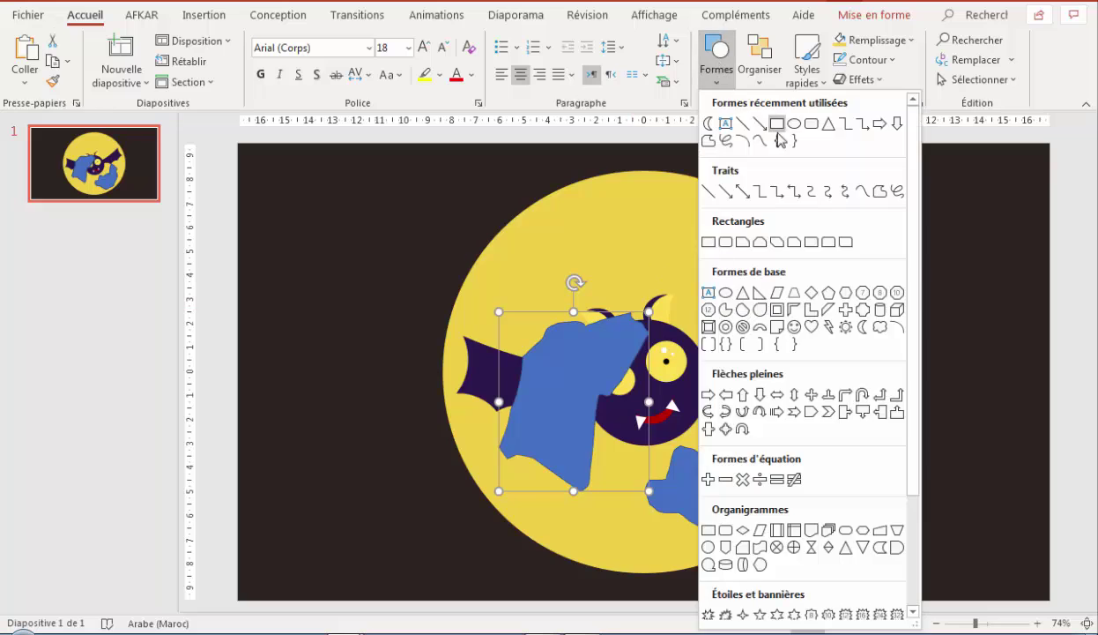
pyautogui.click(879, 191)
pyautogui.moveTo(737, 238); pyautogui.dragTo(730, 306)
pyautogui.moveTo(749, 255); pyautogui.dragTo(736, 235)
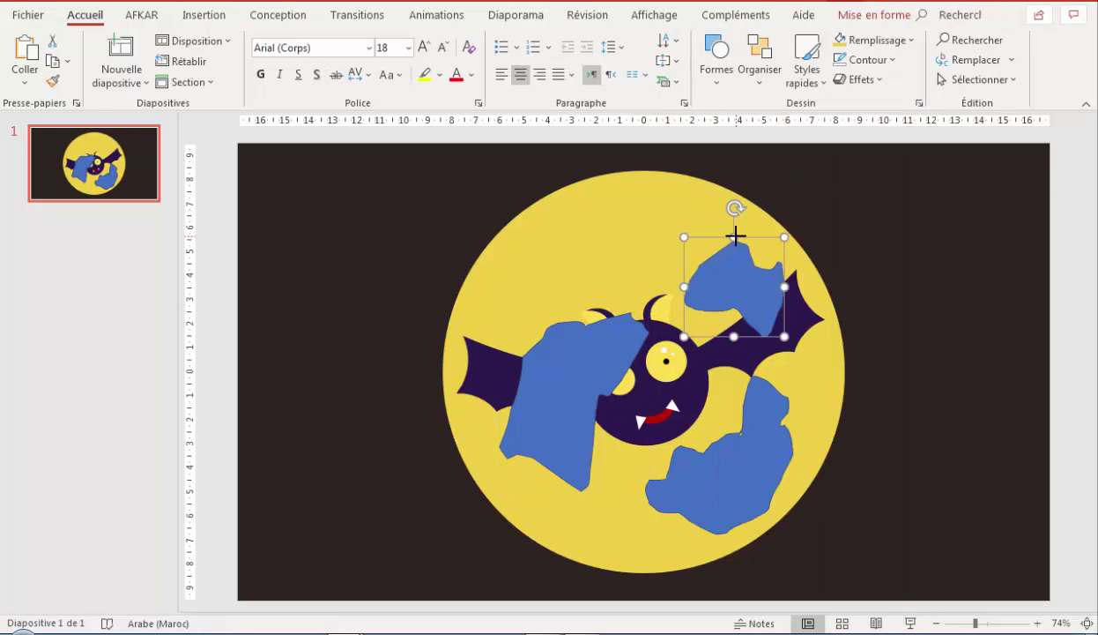
# - Bring the bat to the front, ahead of the craters
pyautogui.click(606, 368)
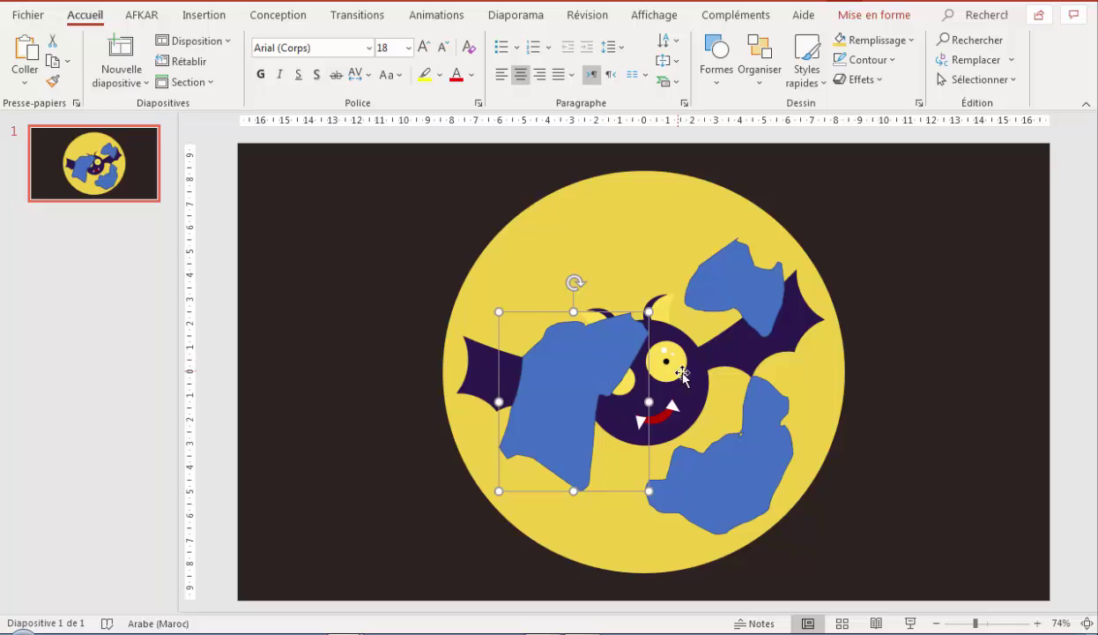
pyautogui.click(682, 373)
pyautogui.click(761, 86)
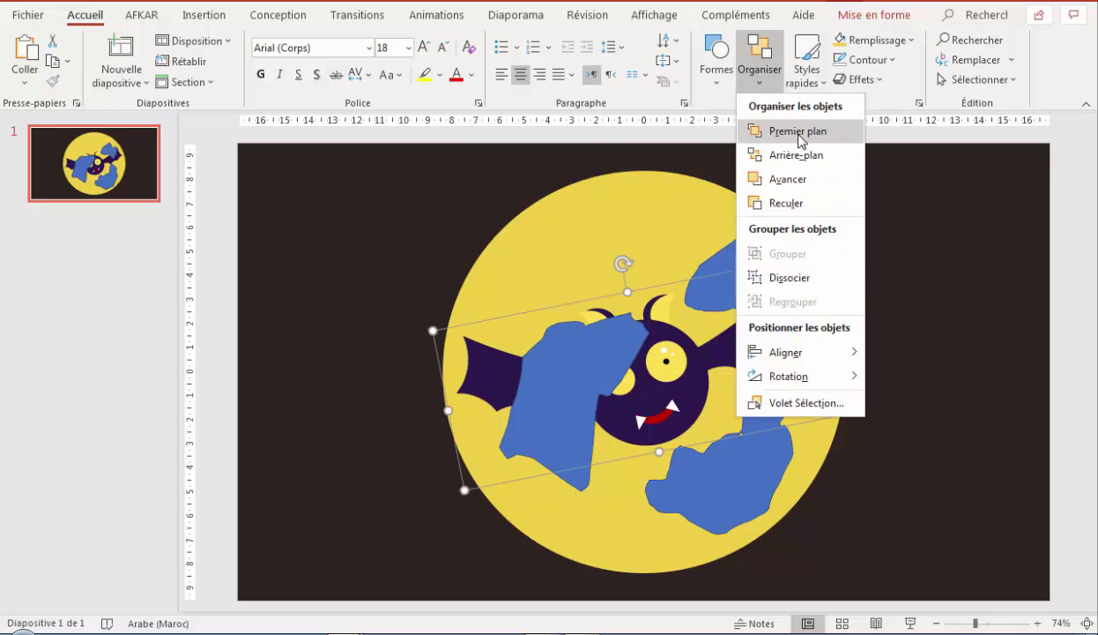
pyautogui.click(799, 132)
# - Fill the three craters with RGB 214/176/16 and remove their outlines
pyautogui.click(748, 459)
pyautogui.keyDown('shift'); pyautogui.click(578, 414); pyautogui.keyUp('shift')
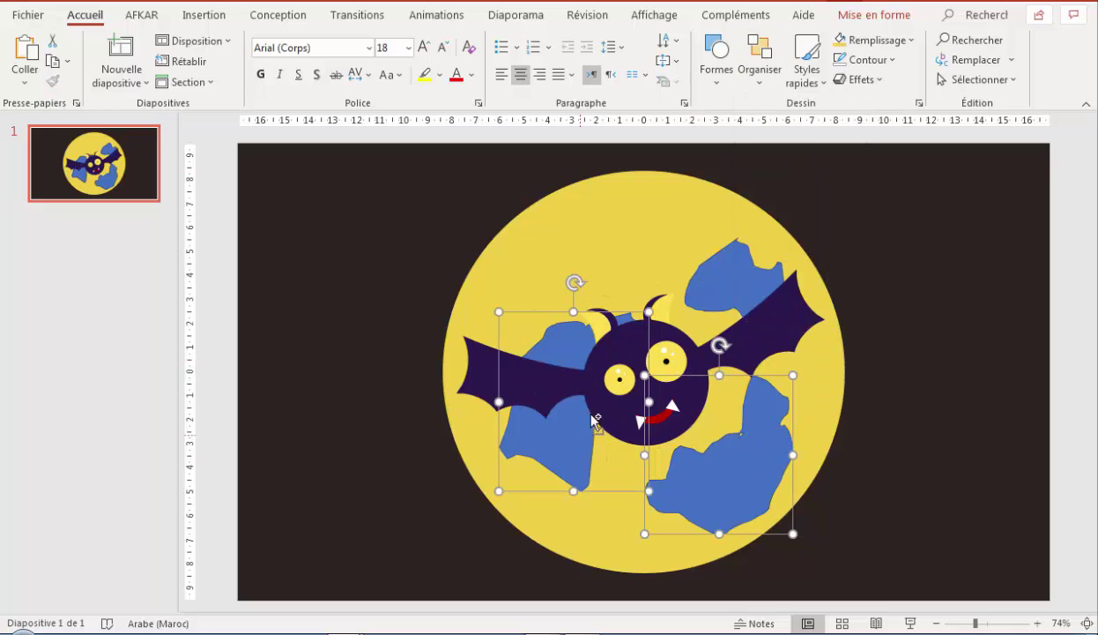
pyautogui.keyDown('shift'); pyautogui.click(698, 282); pyautogui.keyUp('shift')
pyautogui.click(895, 44)
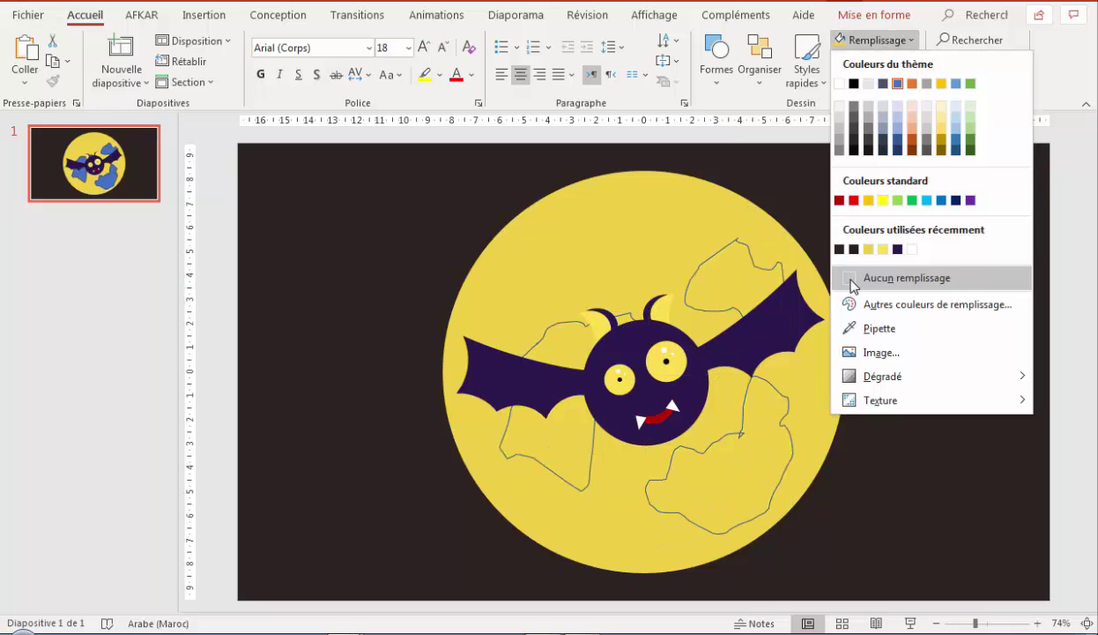
pyautogui.click(869, 250)
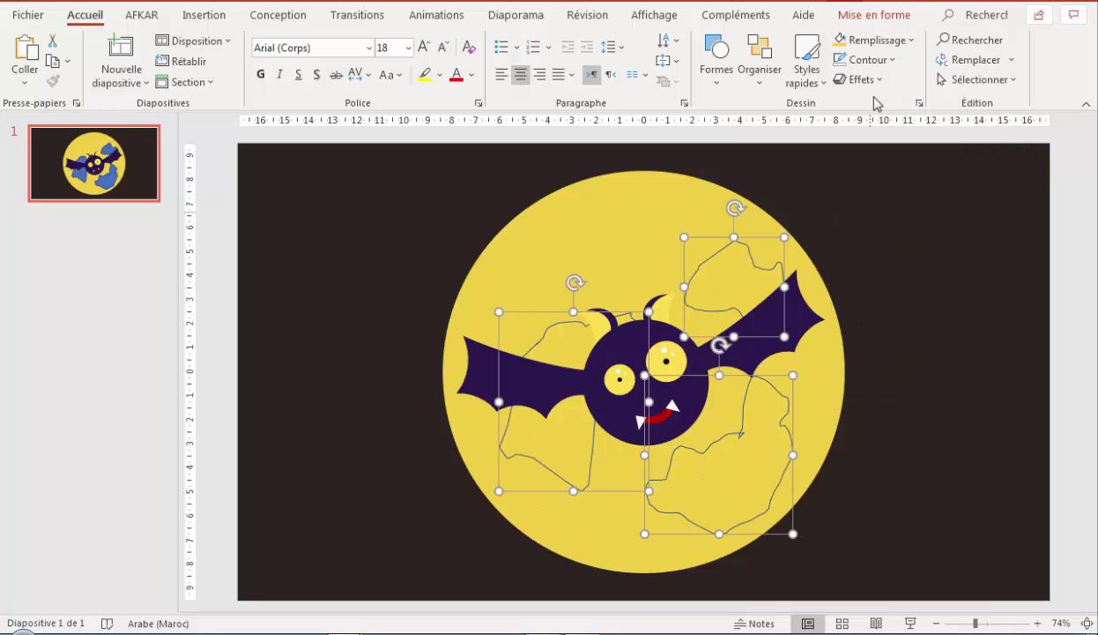
pyautogui.click(866, 39)
pyautogui.click(893, 308)
pyautogui.click(588, 256)
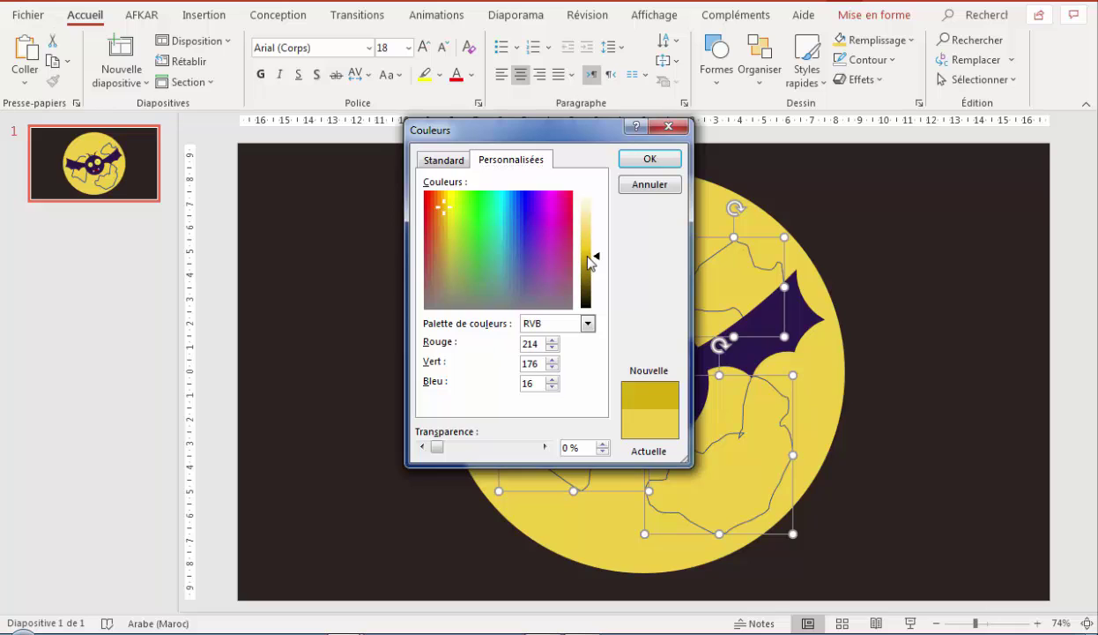
pyautogui.click(648, 164)
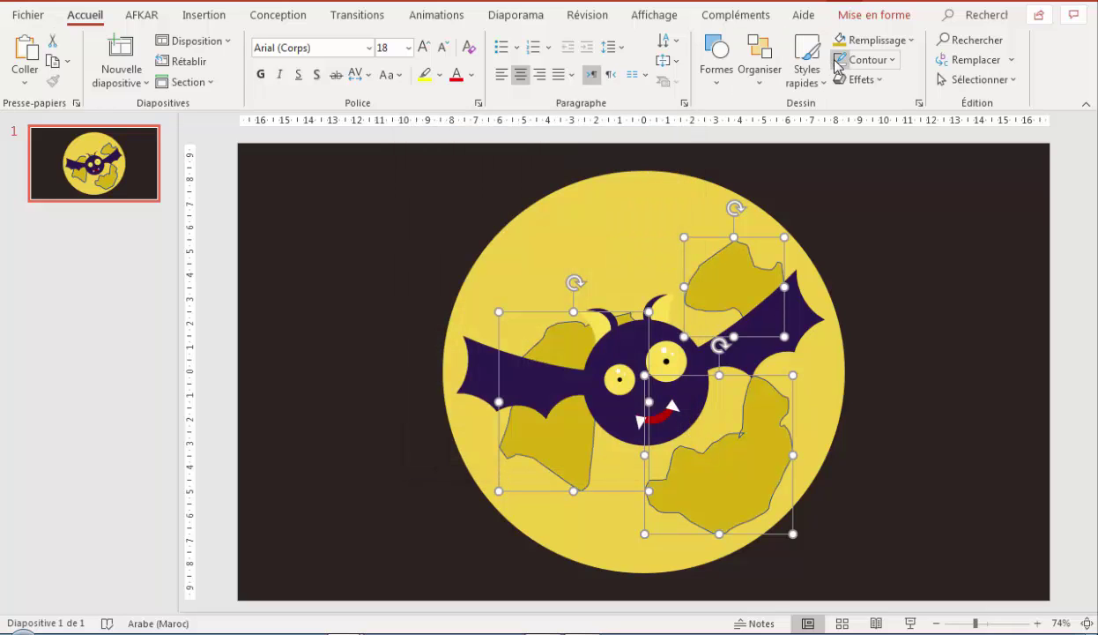
pyautogui.click(610, 216)
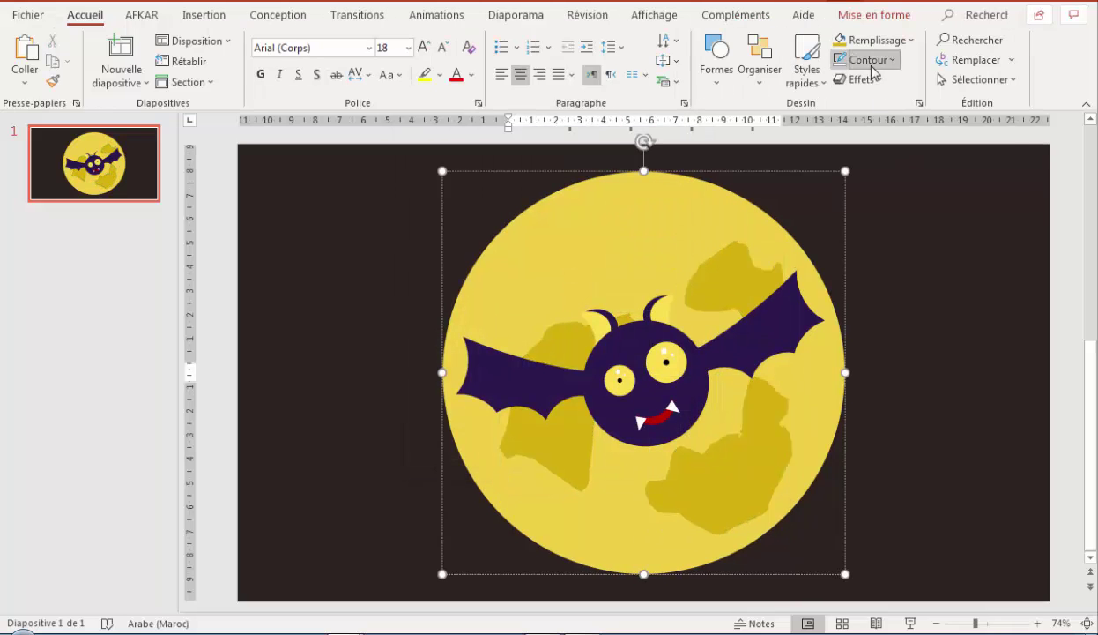
# - Give the moon a 25 pt soft edge
pyautogui.click(858, 79)
pyautogui.moveTo(908, 282)
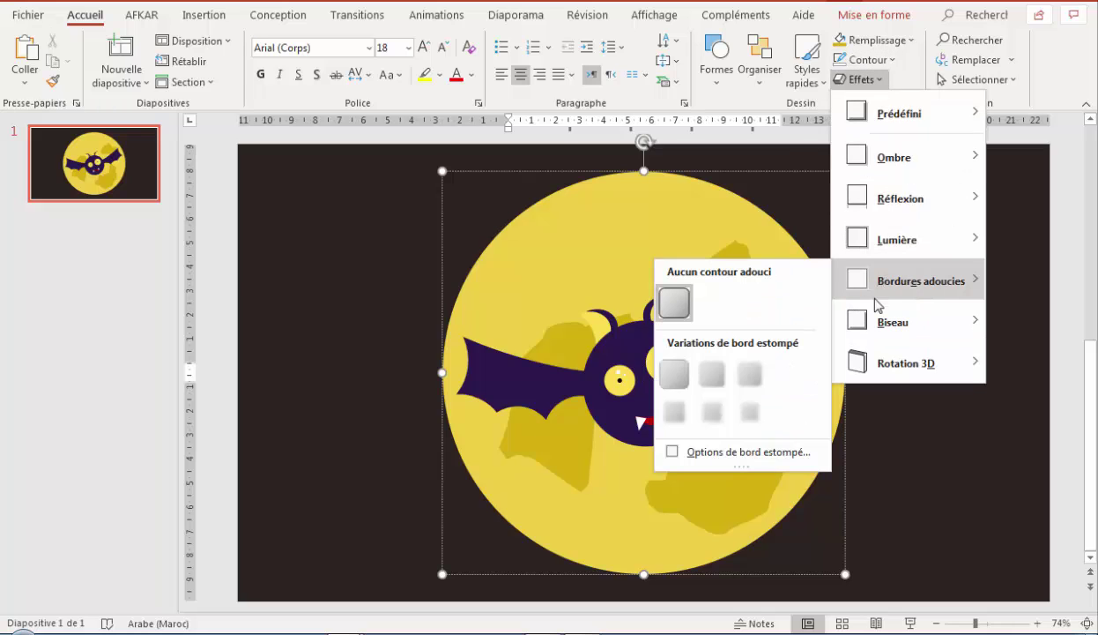
pyautogui.click(711, 408)
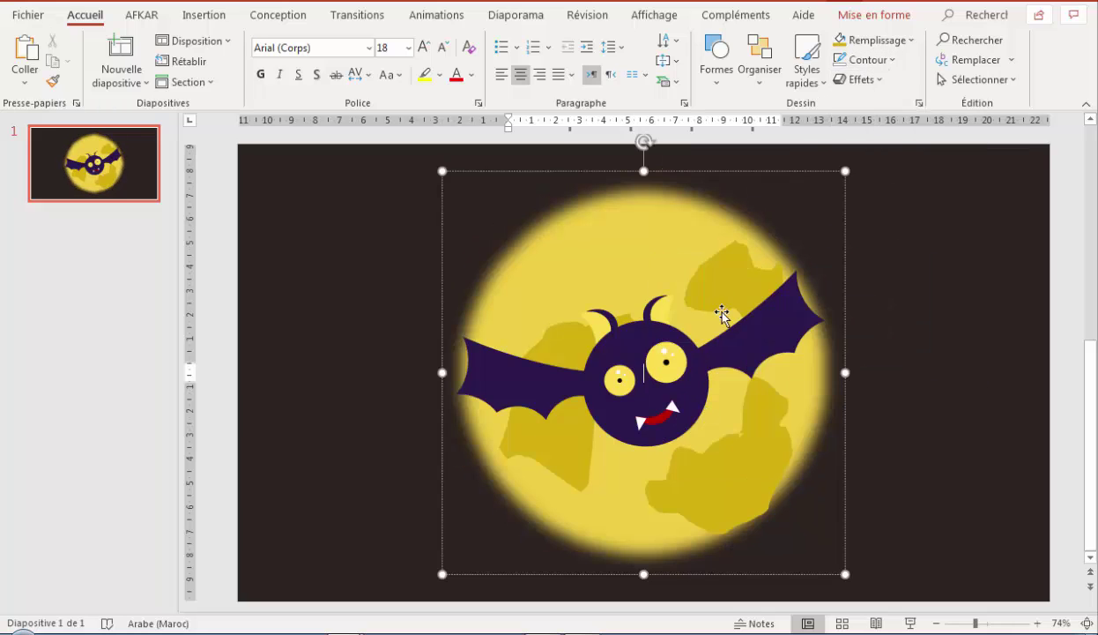
# - Apply a soft-edges effect to all three crater shapes
pyautogui.click(723, 313)
pyautogui.keyDown('shift'); pyautogui.click(725, 436); pyautogui.keyUp('shift')
pyautogui.keyDown('shift'); pyautogui.click(599, 339); pyautogui.keyUp('shift')
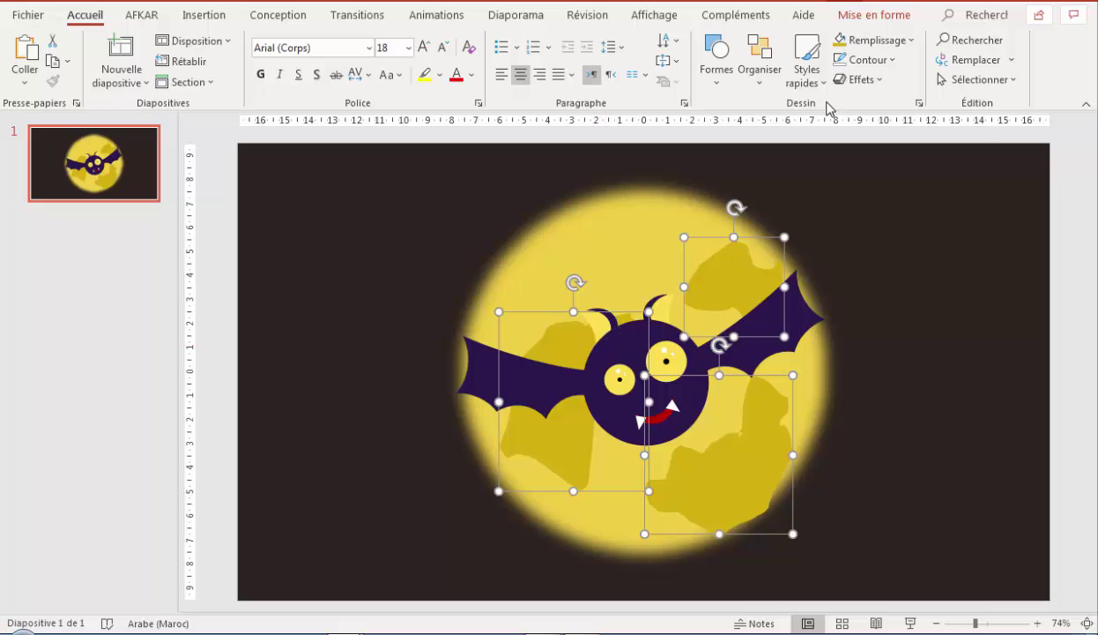
pyautogui.click(859, 81)
pyautogui.moveTo(907, 282)
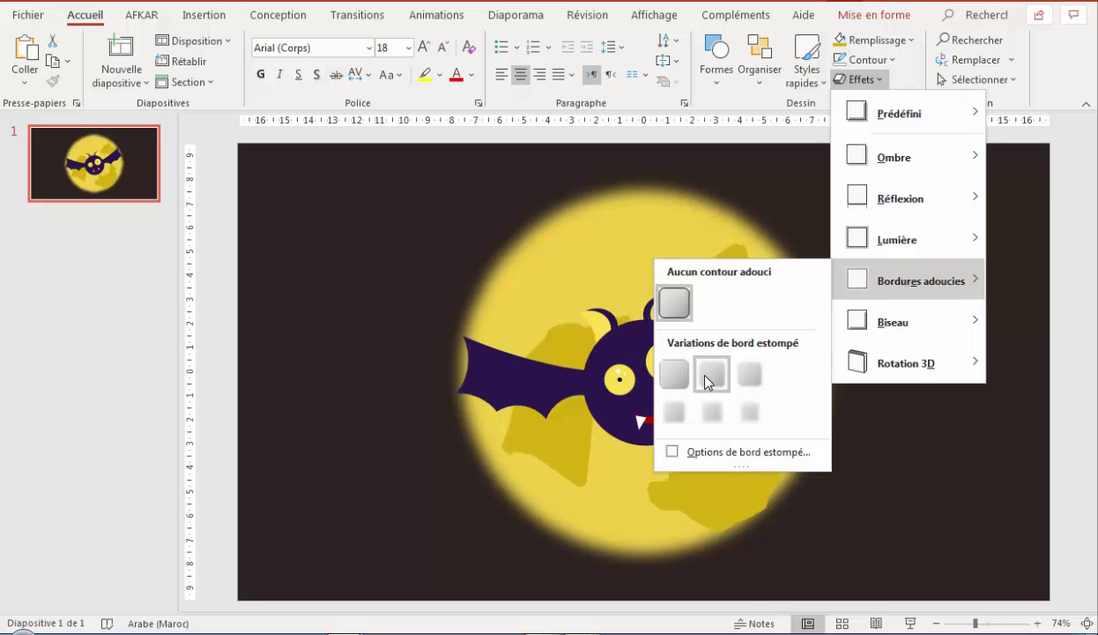
pyautogui.click(674, 407)
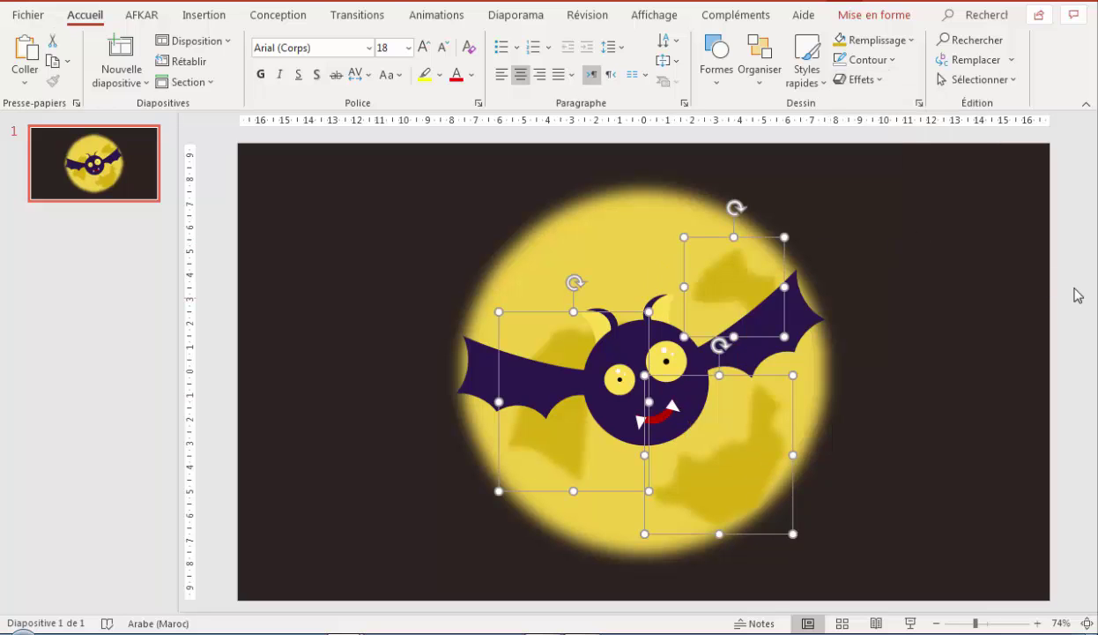
pyautogui.click(1077, 296)
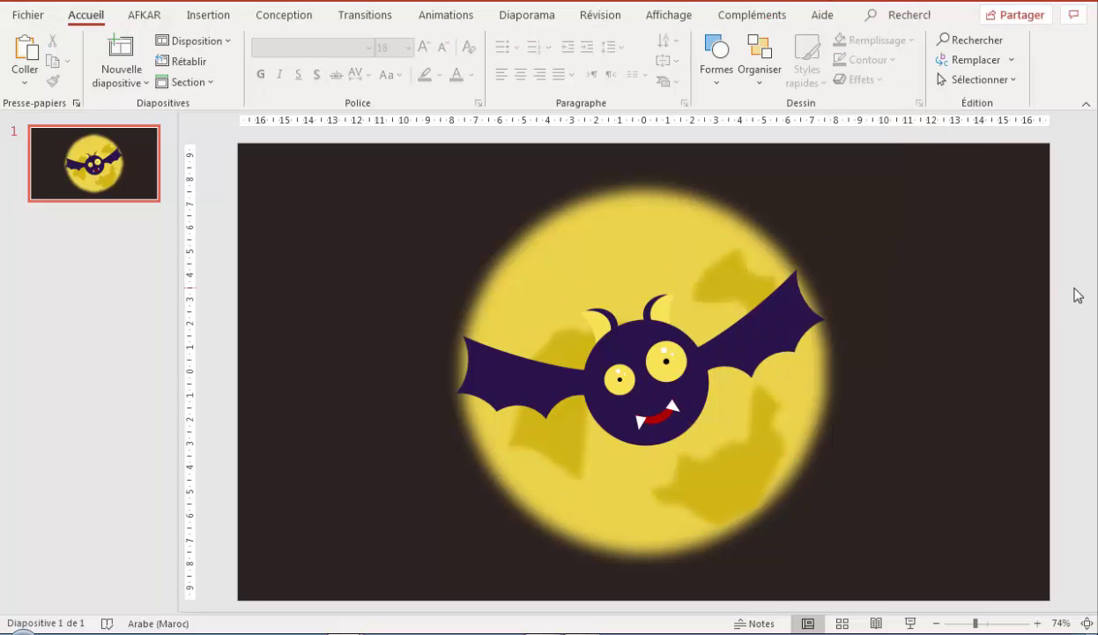
# - Start the slideshow from the Diaporama button in the status bar
pyautogui.click(910, 623)
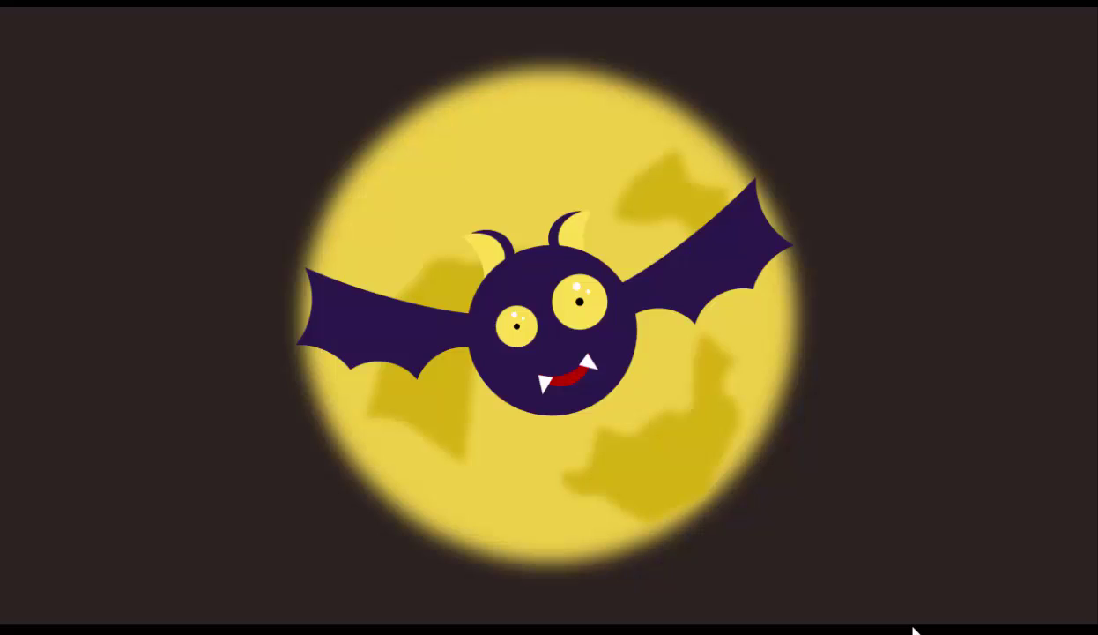